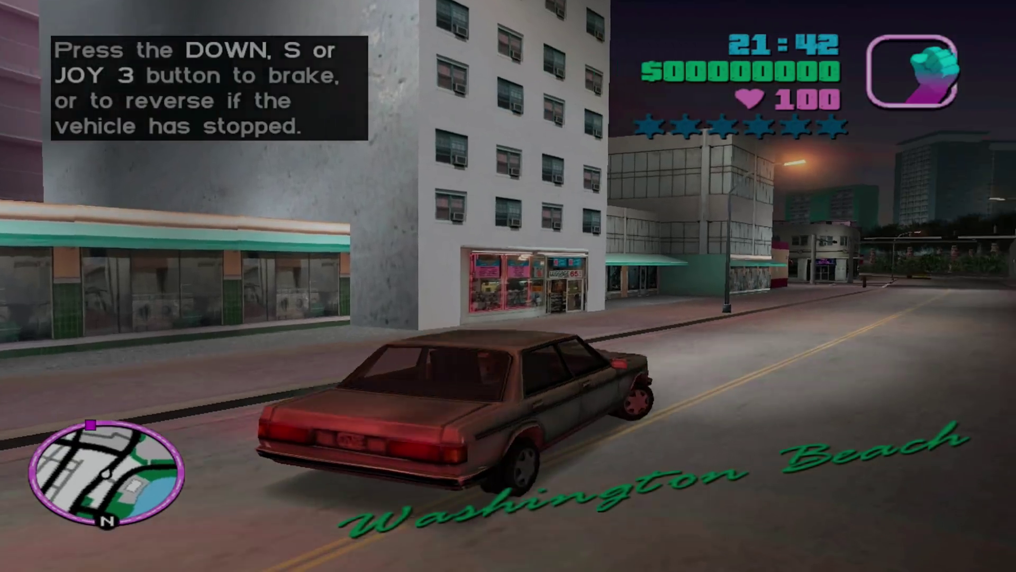
{"action": "key", "text": "w"}
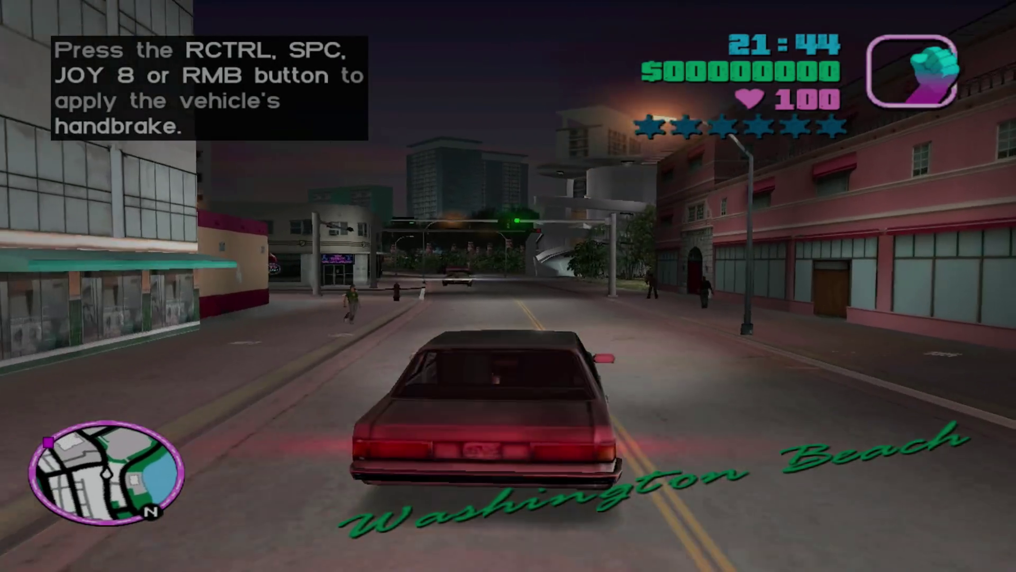
{"action": "key", "text": "w"}
{"action": "key", "text": "w"}
{"action": "key", "text": "d"}
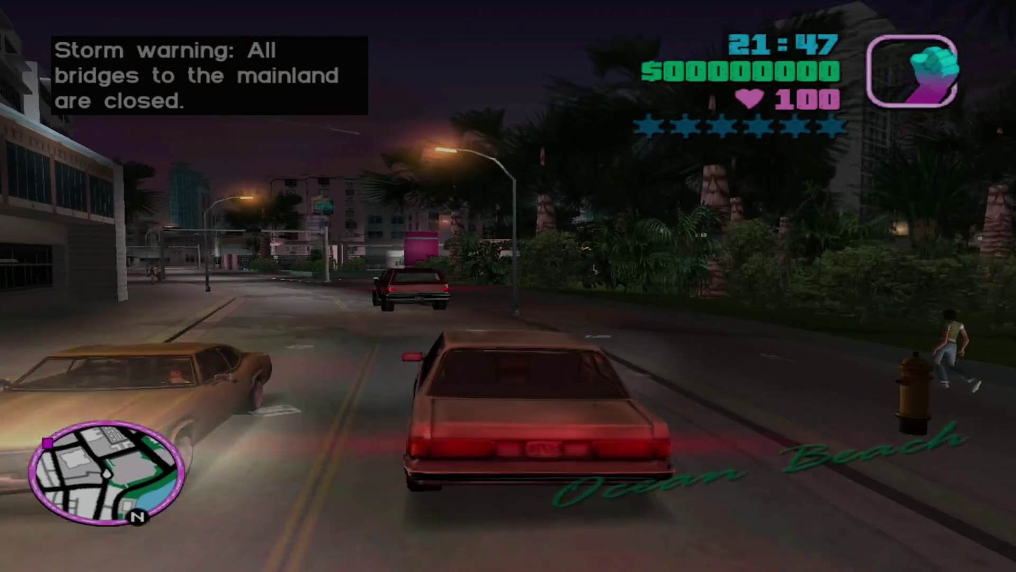
{"action": "key", "text": "w"}
{"action": "key", "text": "a"}
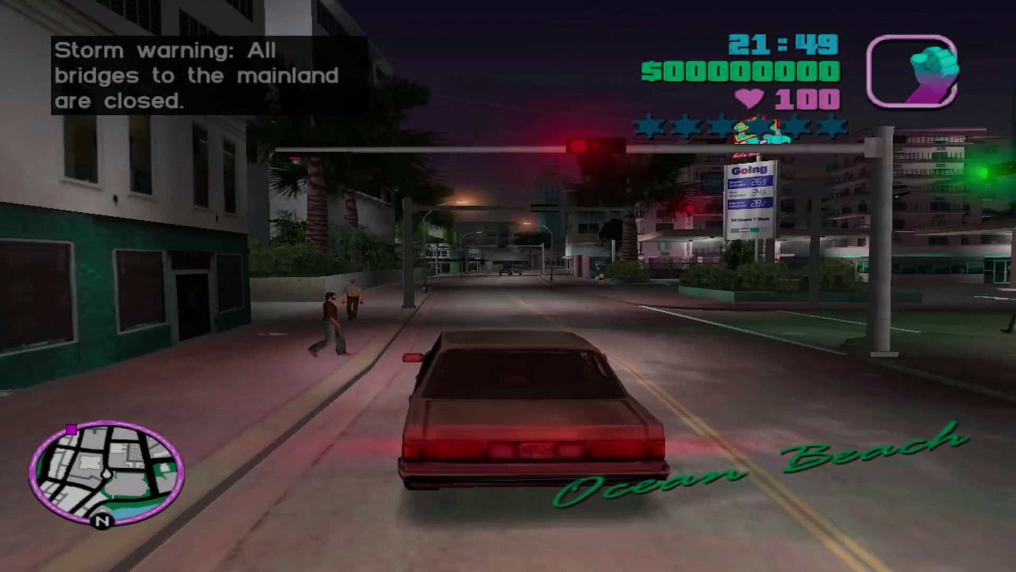
{"action": "key", "text": "w"}
{"action": "key", "text": "d"}
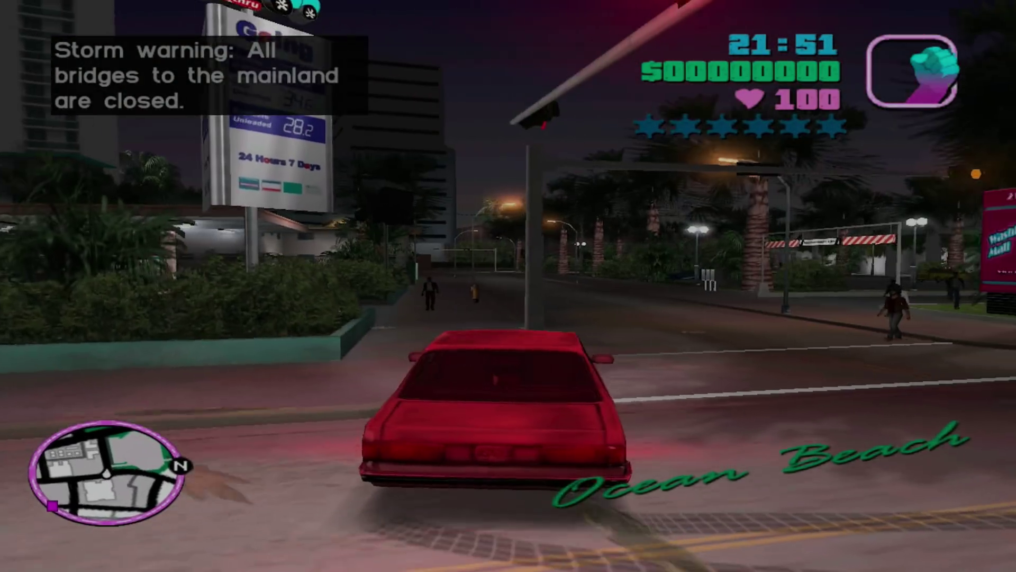
{"action": "key", "text": "w"}
{"action": "key", "text": "a"}
{"action": "key", "text": "w"}
{"action": "key", "text": "a"}
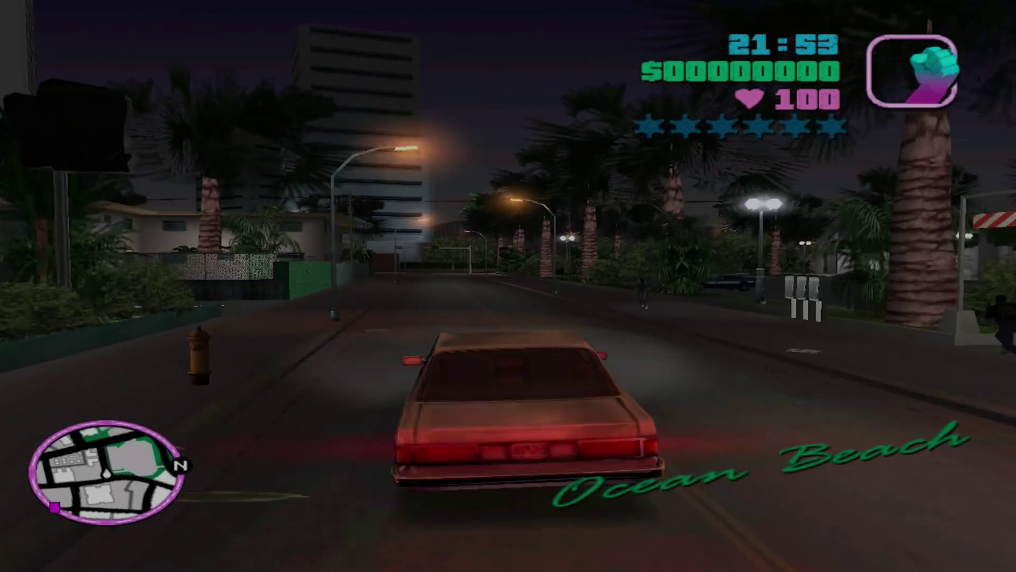
{"action": "key", "text": "w"}
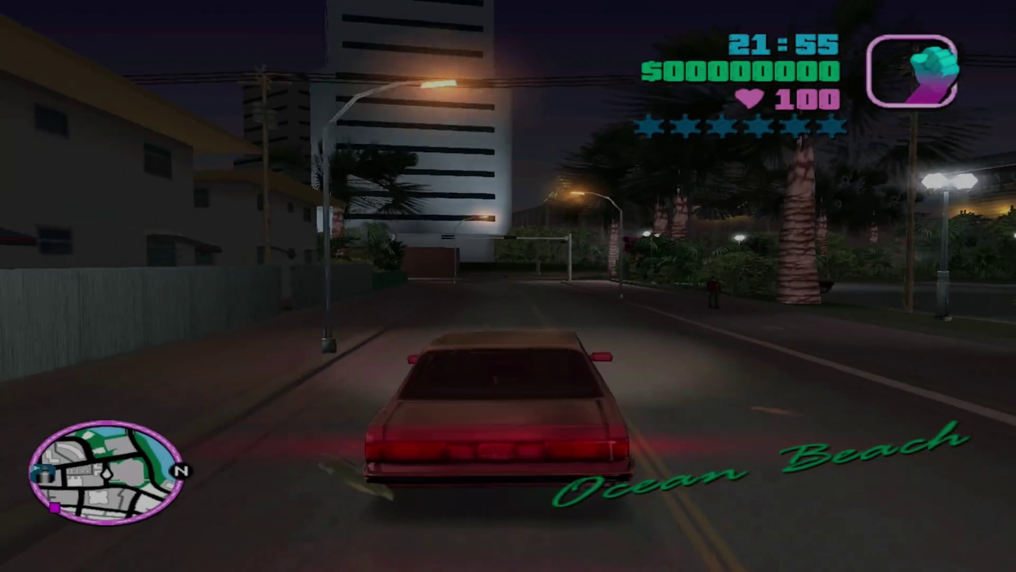
{"action": "key", "text": "w"}
{"action": "key", "text": "d"}
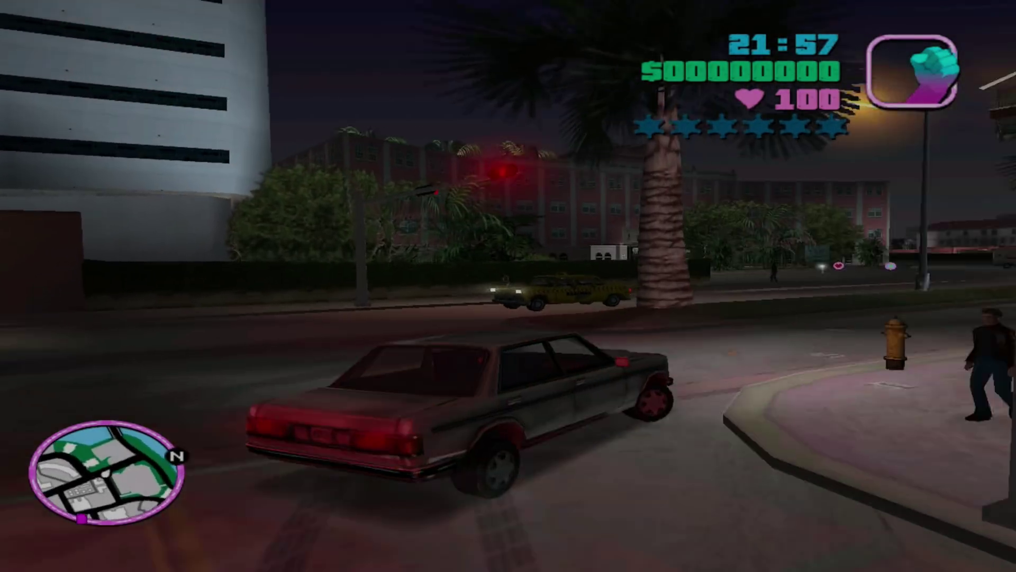
{"action": "key", "text": "d"}
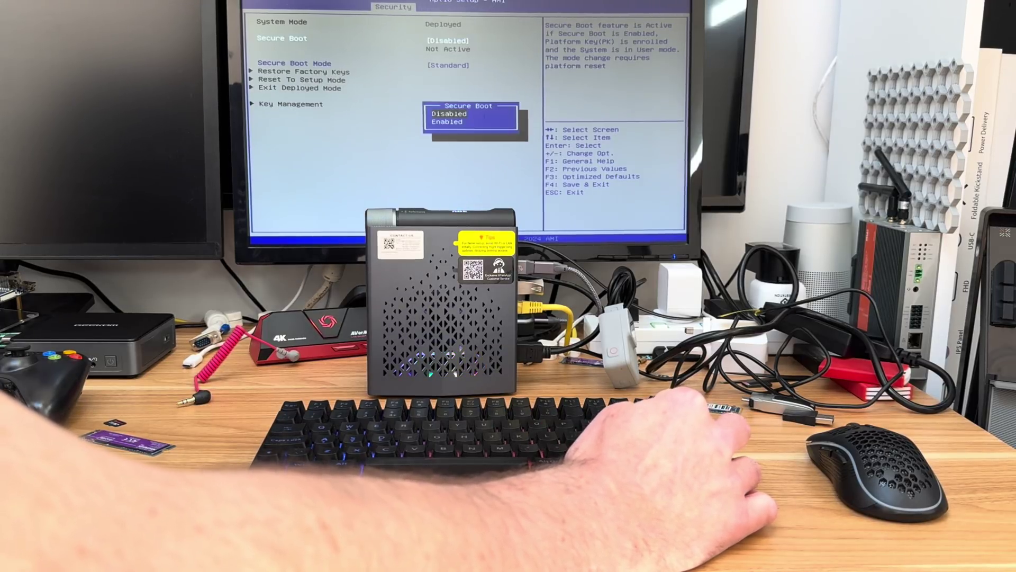
- Enable Secure Boot in the BIOS security settings, then save the changes and exit the setup
{"action": "key", "text": "Down"}
{"action": "key", "text": "Return"}
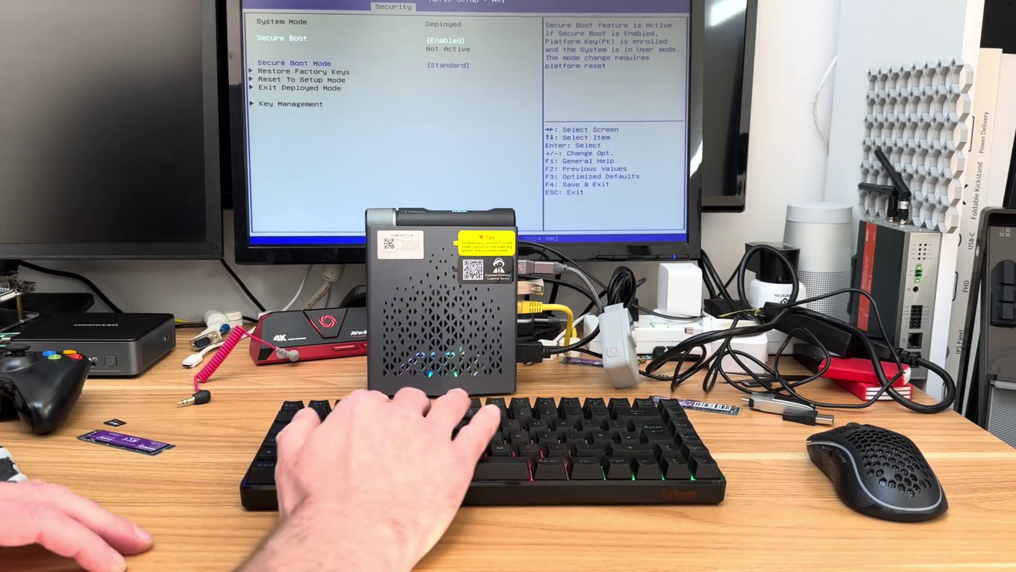
{"action": "key", "text": "F4"}
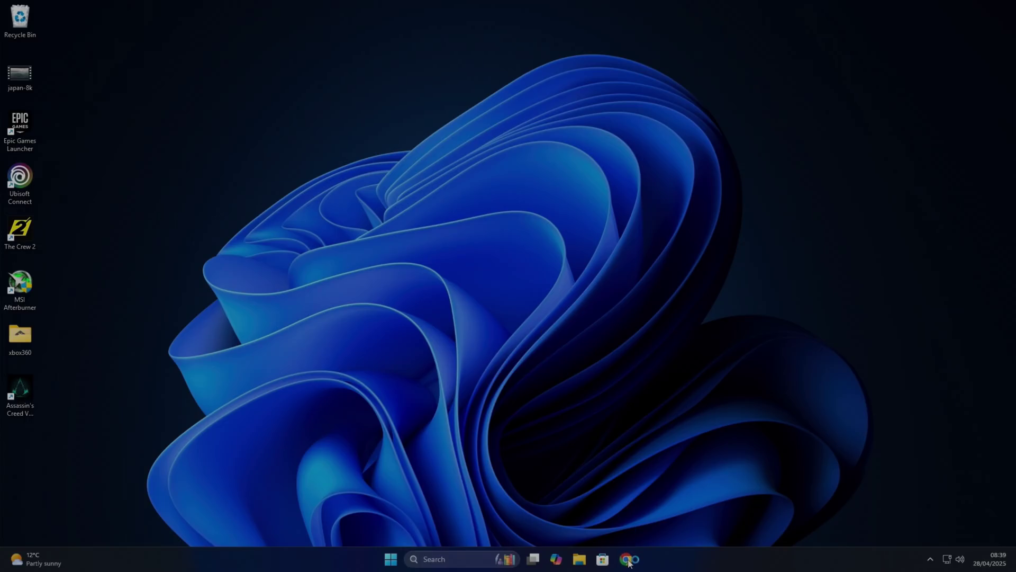
- Search for "install steamos" in Chrome and open Steam's "Installing and Customizing SteamOS" page in a maximized window
{"action": "left_click", "coordinate": [627, 559]}
{"action": "type", "text": "install steamos"}
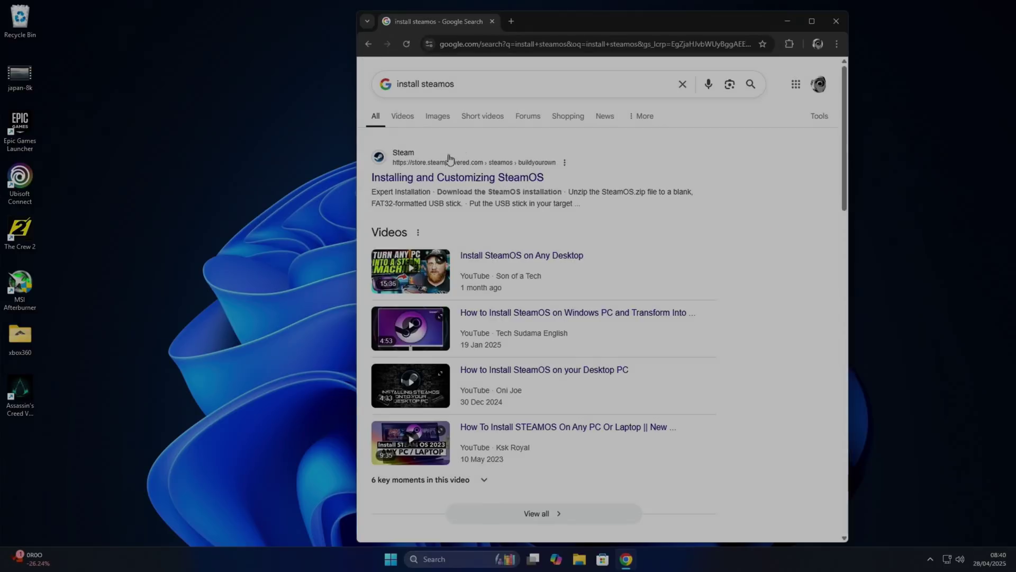
{"action": "left_click", "coordinate": [417, 176]}
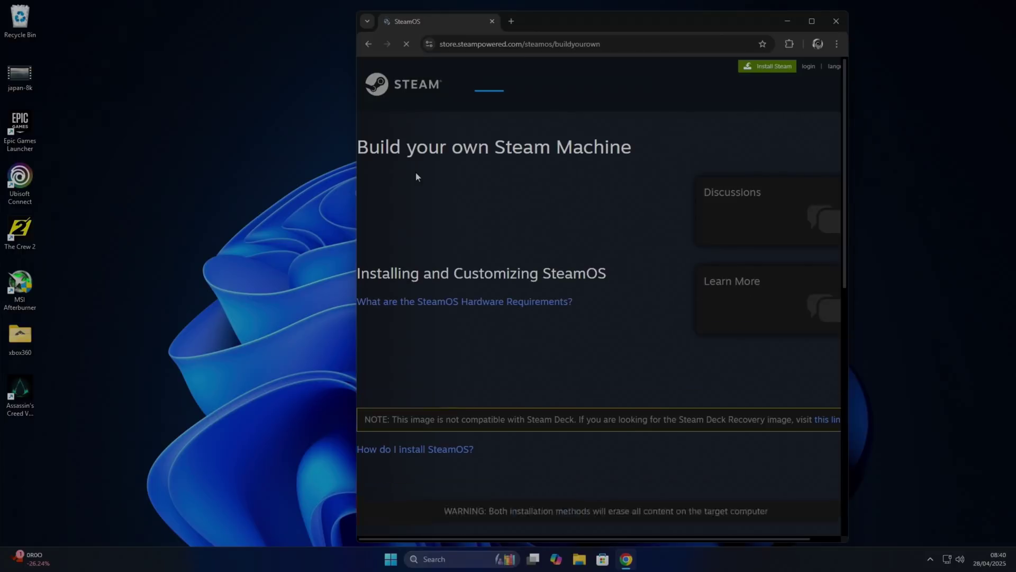
{"action": "key", "text": "super+Up"}
- Review the SteamOS hardware requirements and open the SteamOS installation download page from the Automated Installation instructions
{"action": "scroll", "coordinate": [240, 255], "scroll_direction": "down", "scroll_amount": 1}
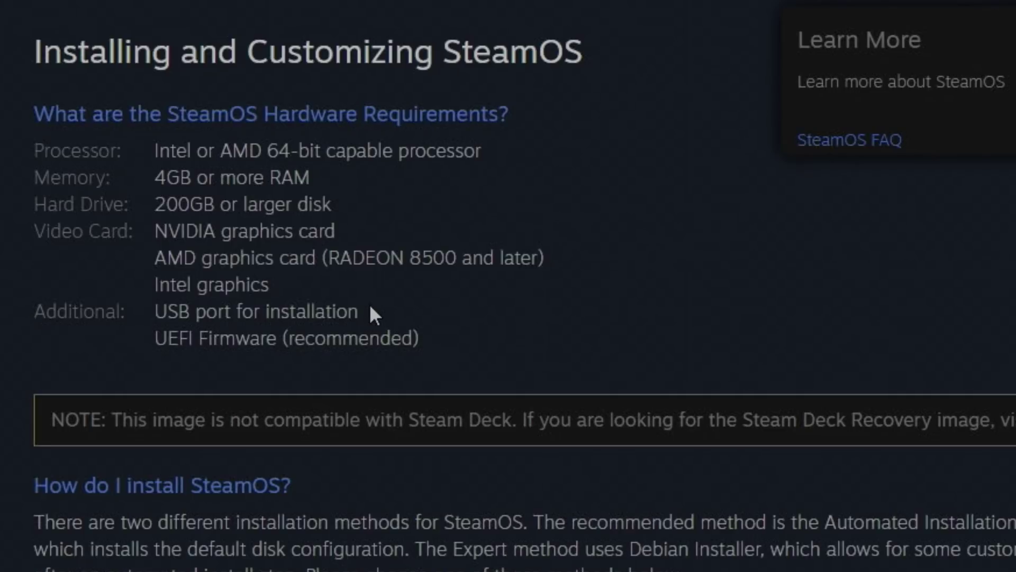
{"action": "scroll", "coordinate": [370, 308], "scroll_direction": "down", "scroll_amount": 2}
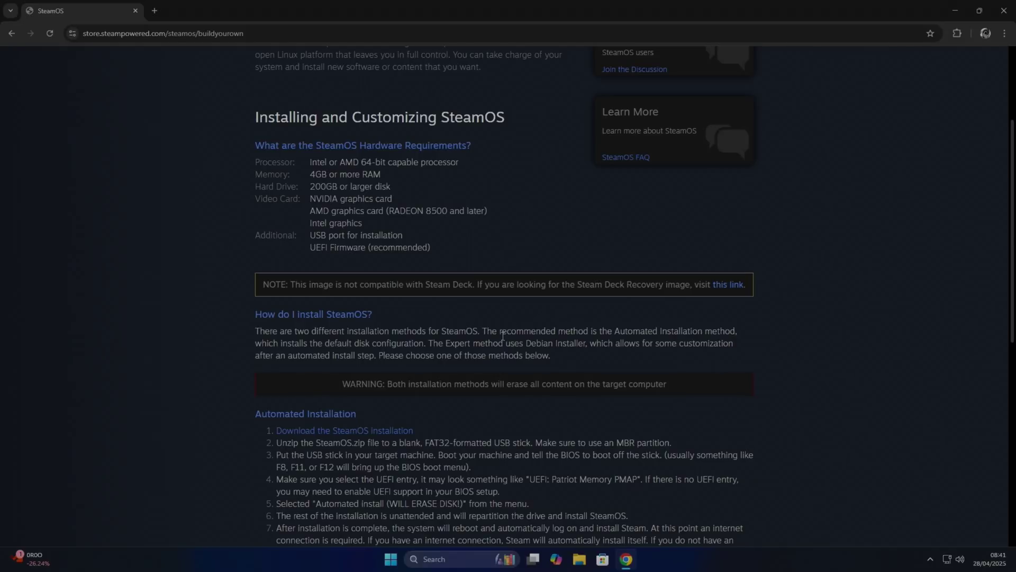
{"action": "scroll", "coordinate": [503, 335], "scroll_direction": "down", "scroll_amount": 3}
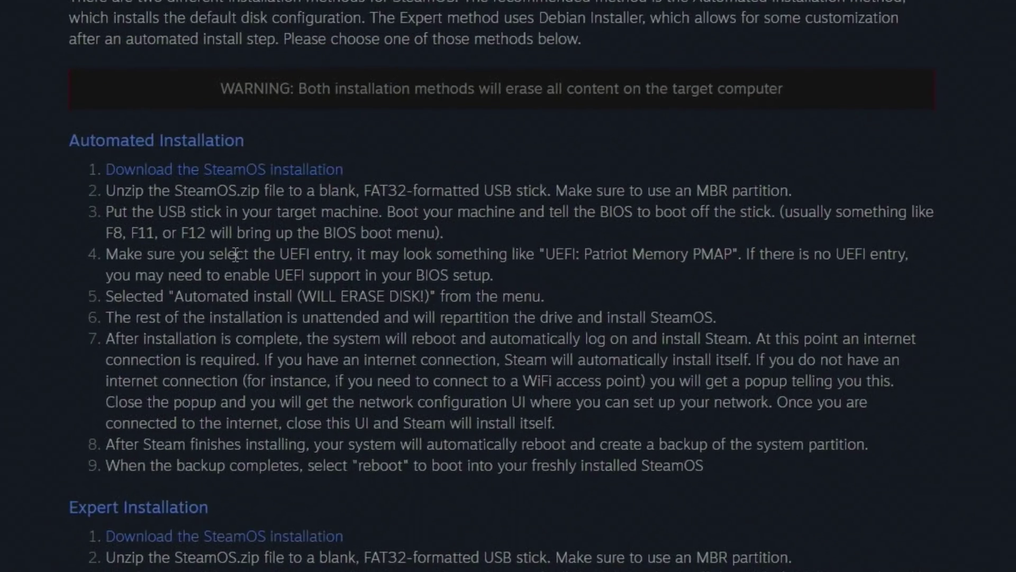
{"action": "left_click", "coordinate": [195, 171]}
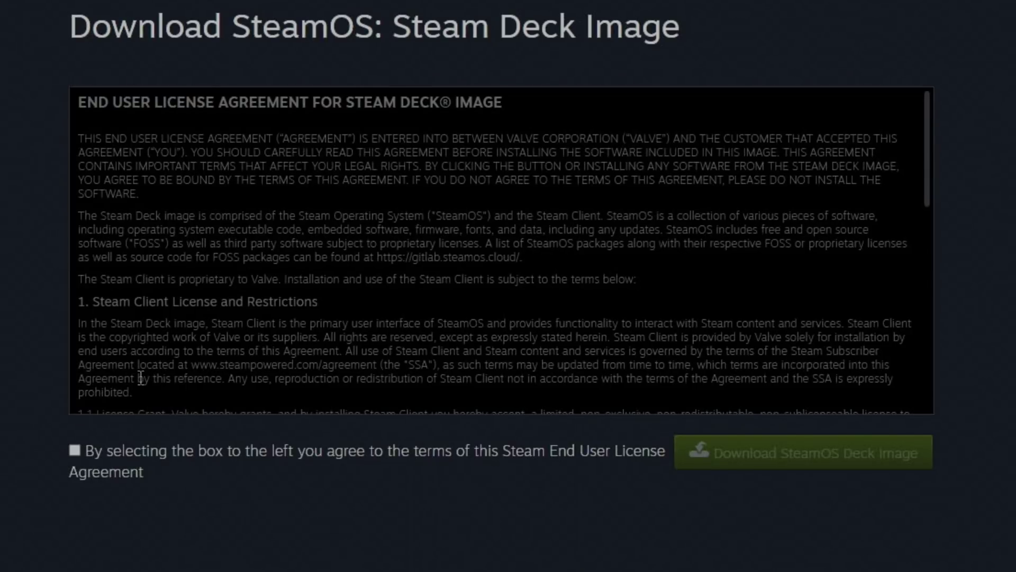
- Accept the end user license agreement and download the steamdeck-repair-20231127.10-3.5.7.img archive to the Downloads folder
{"action": "left_click", "coordinate": [77, 449]}
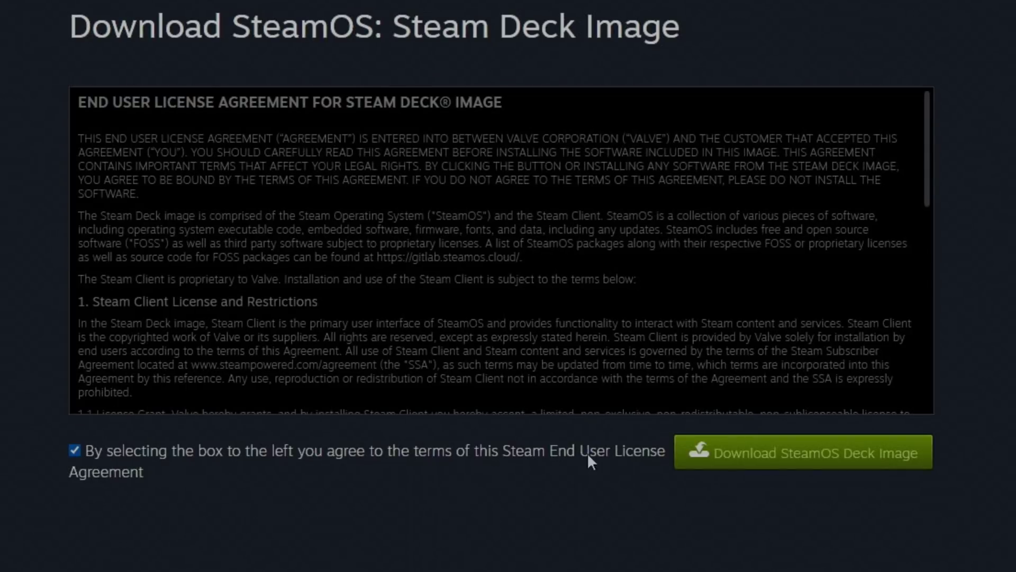
{"action": "left_click", "coordinate": [797, 470]}
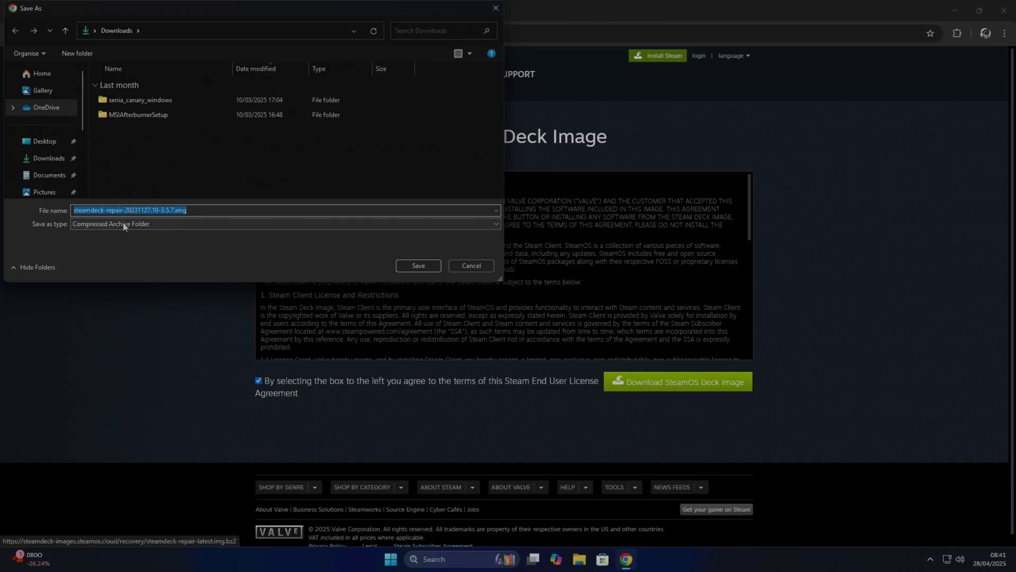
{"action": "left_click", "coordinate": [59, 169]}
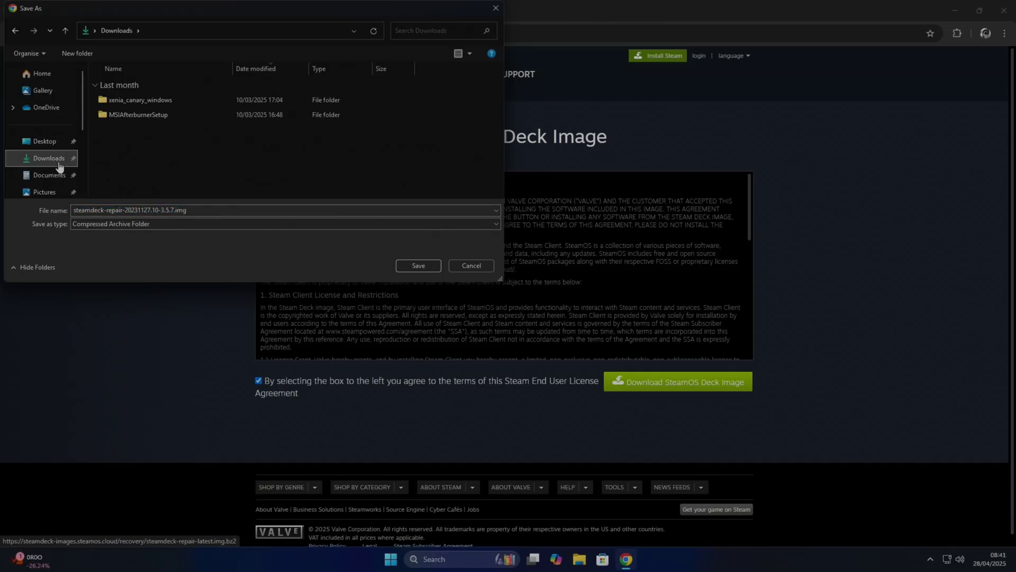
{"action": "left_click", "coordinate": [418, 264]}
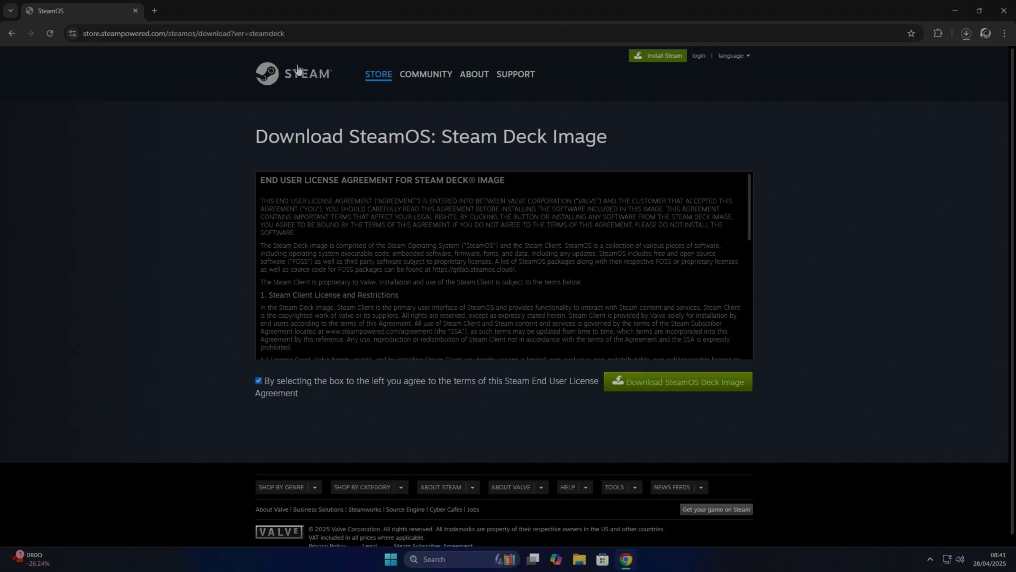
- Search the web for "rufus", open its official site rufus.ie and download rufus-4.7.exe, the standard Windows x64 release
{"action": "left_click", "coordinate": [282, 38]}
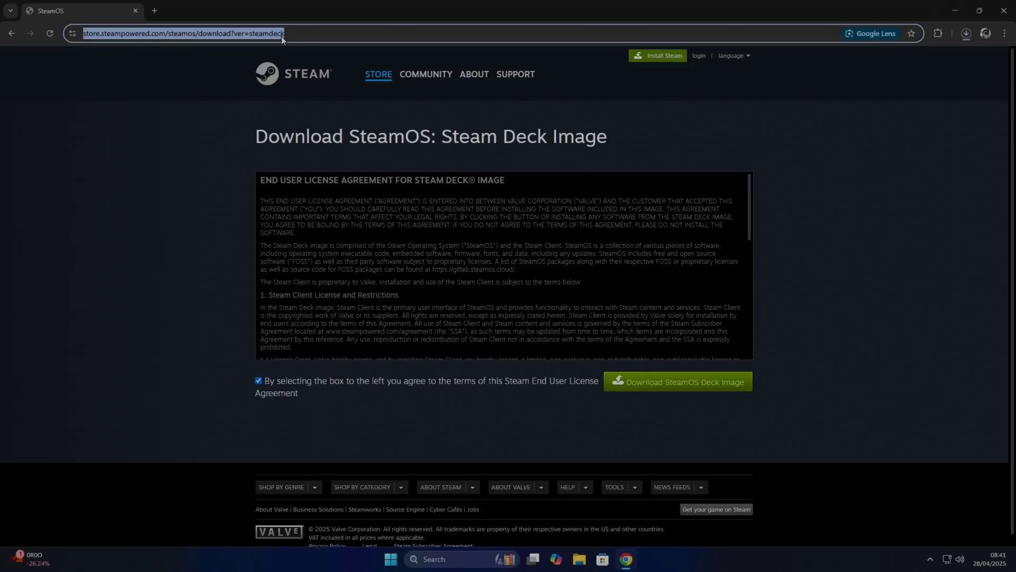
{"action": "type", "text": "rufus"}
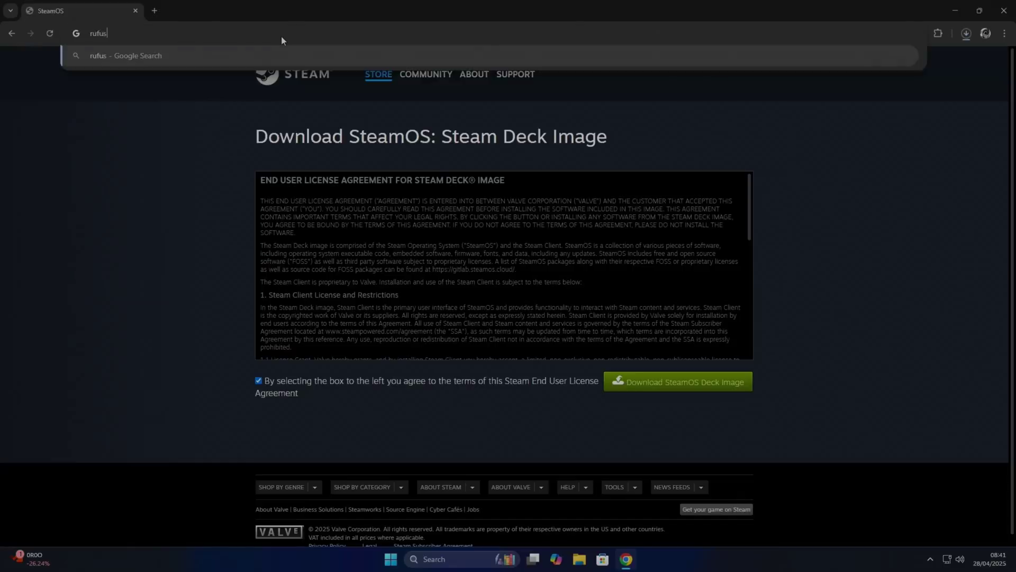
{"action": "key", "text": "Return"}
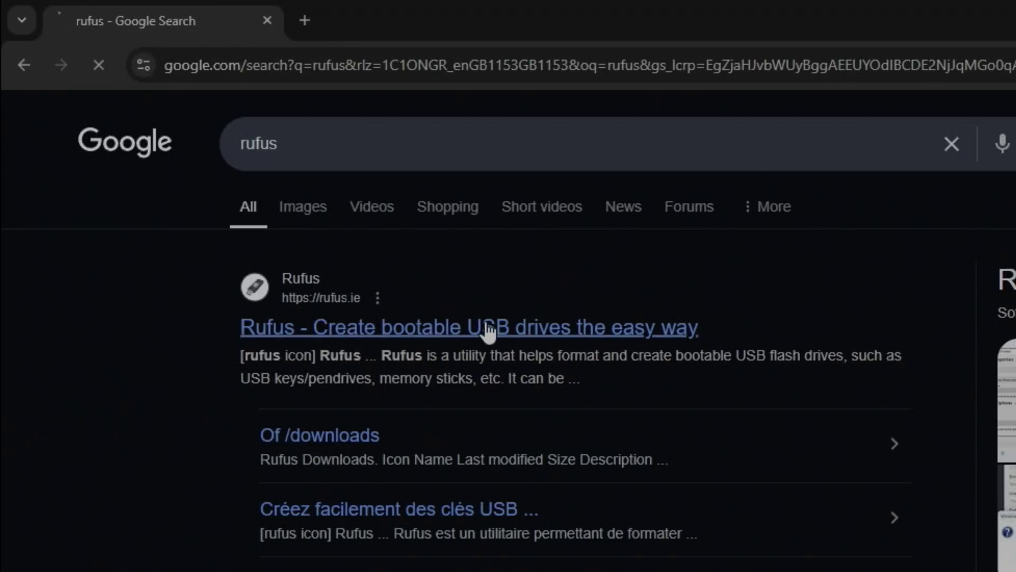
{"action": "scroll", "coordinate": [384, 239], "scroll_direction": "down", "scroll_amount": 10}
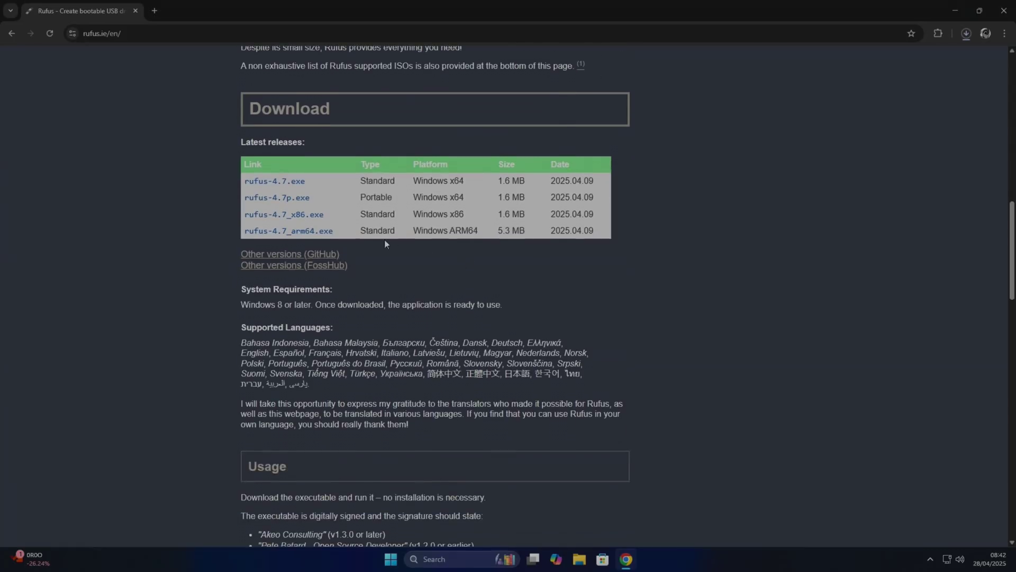
{"action": "left_click", "coordinate": [288, 185]}
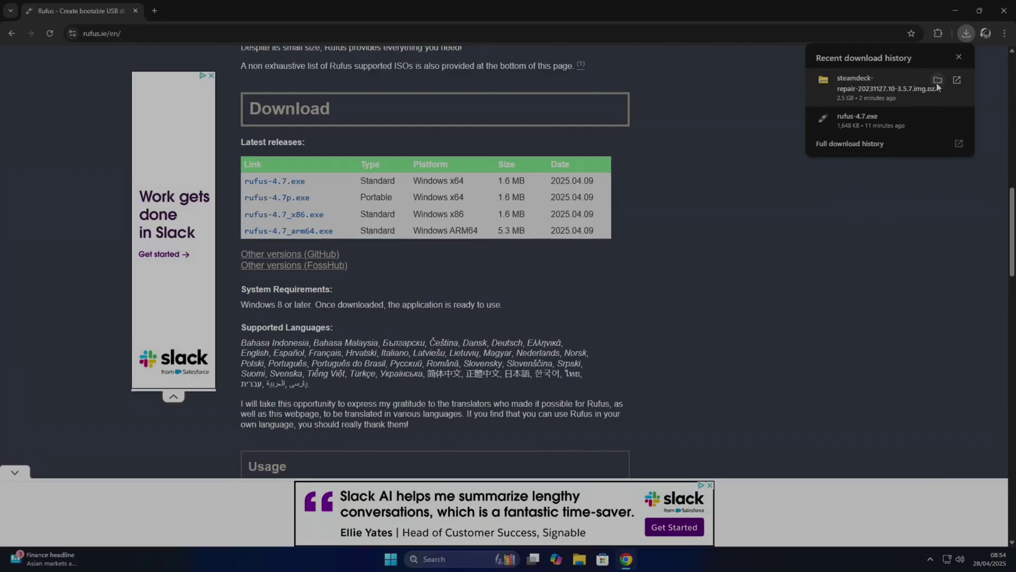
- Show the downloaded steamdeck-repair archive in its folder and extract it to the suggested folder inside Downloads
{"action": "left_click", "coordinate": [937, 81]}
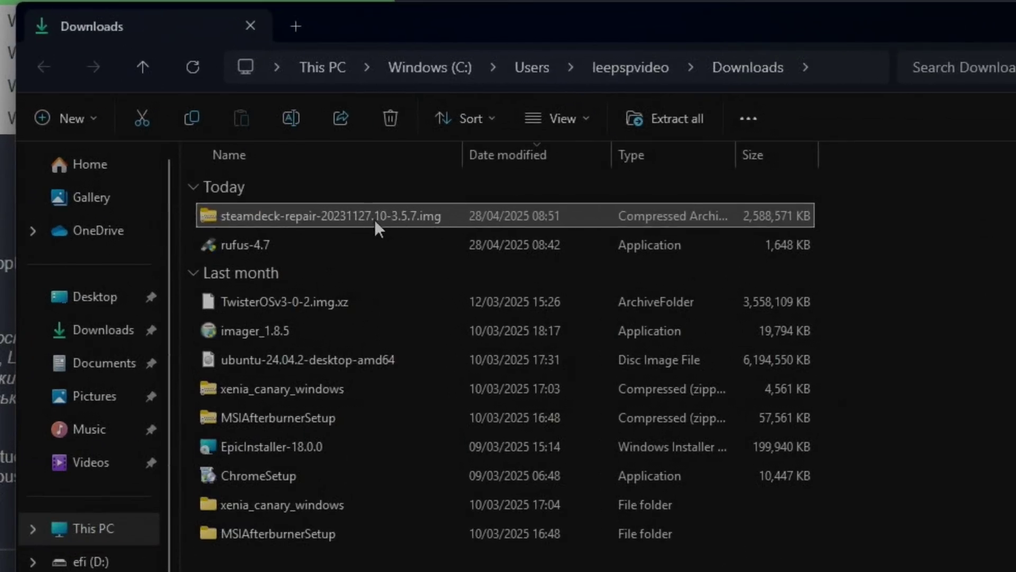
{"action": "right_click", "coordinate": [247, 216]}
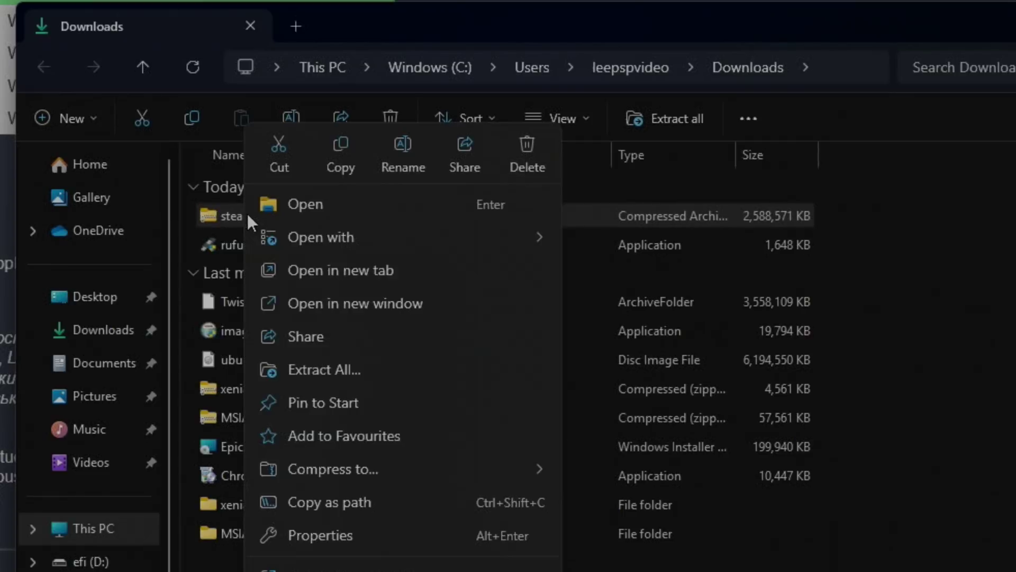
{"action": "left_click", "coordinate": [338, 364]}
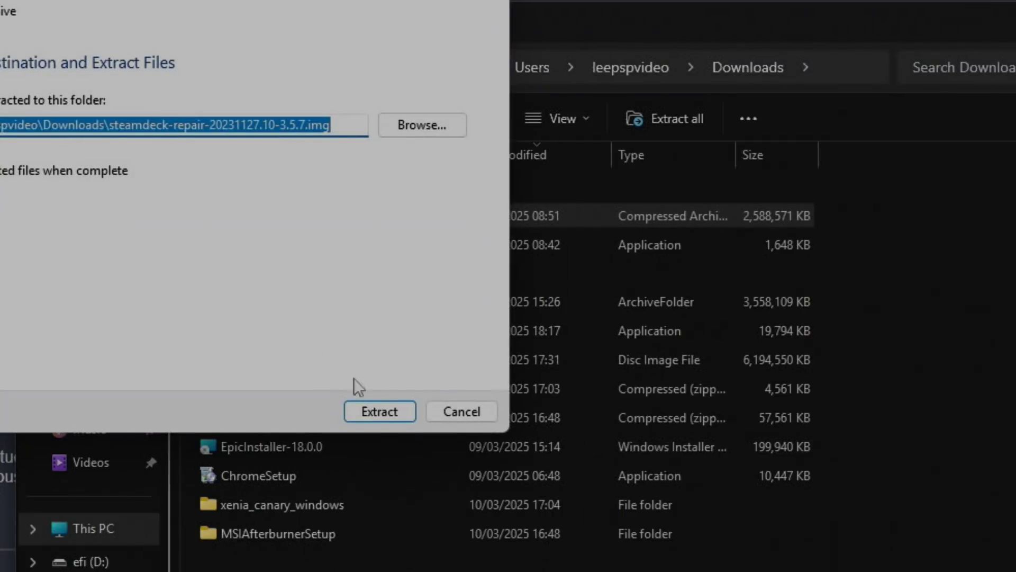
{"action": "left_click", "coordinate": [370, 405]}
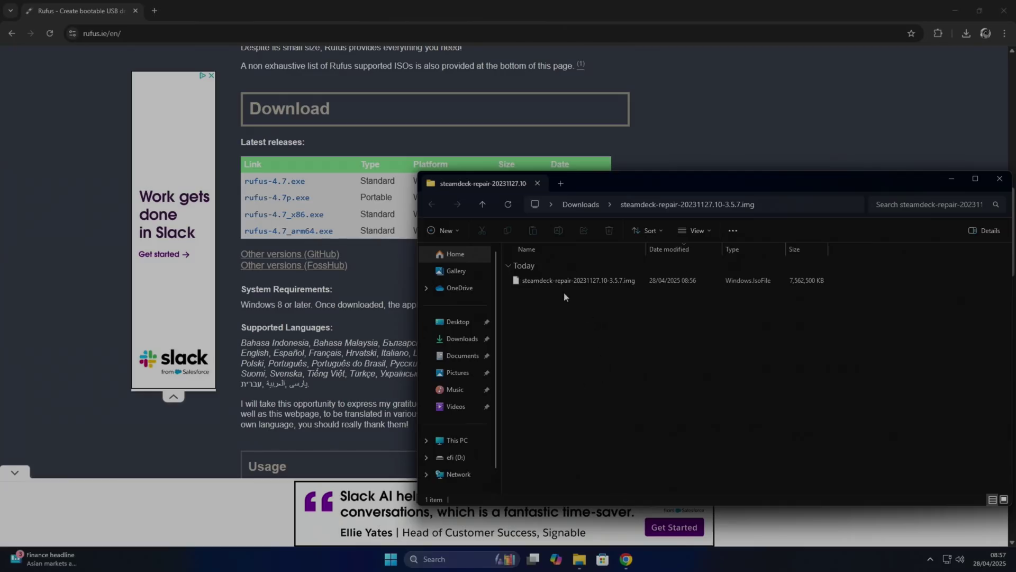
- Launch rufus-4.7 from the Downloads folder, allow it to make changes to the device and decline online update checks
{"action": "left_click", "coordinate": [470, 339]}
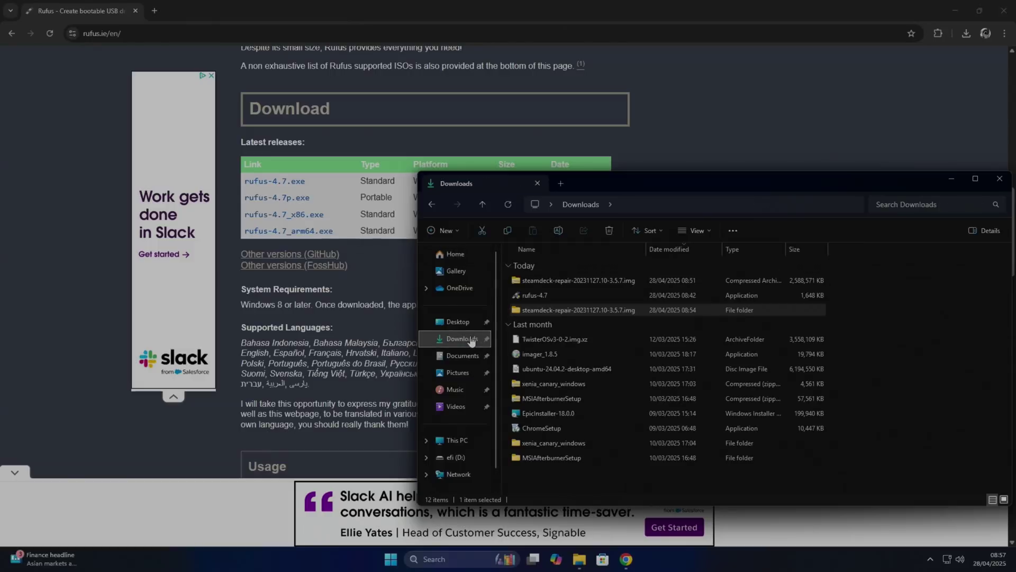
{"action": "double_click", "coordinate": [518, 296]}
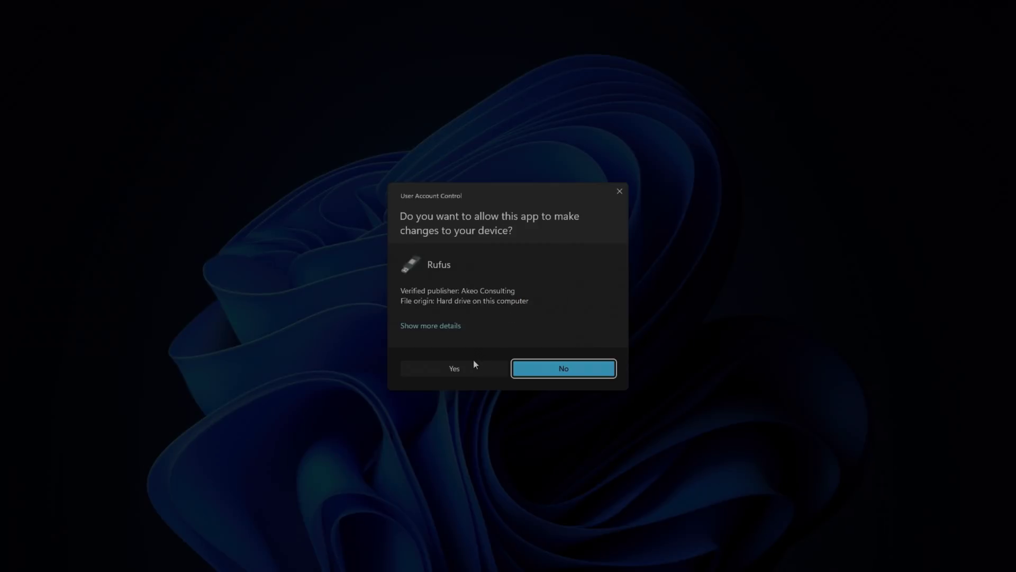
{"action": "left_click", "coordinate": [473, 365]}
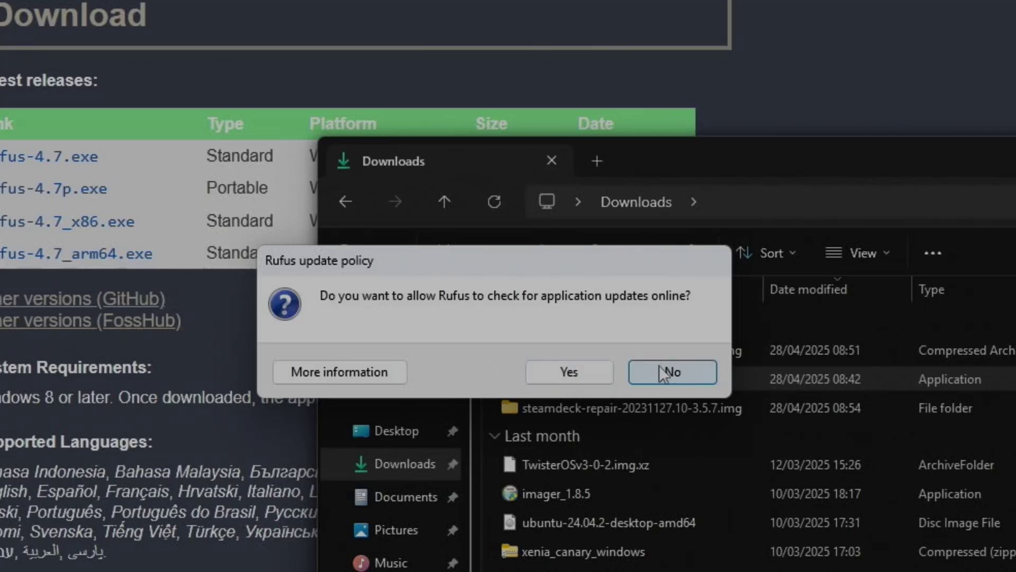
{"action": "left_click", "coordinate": [661, 368]}
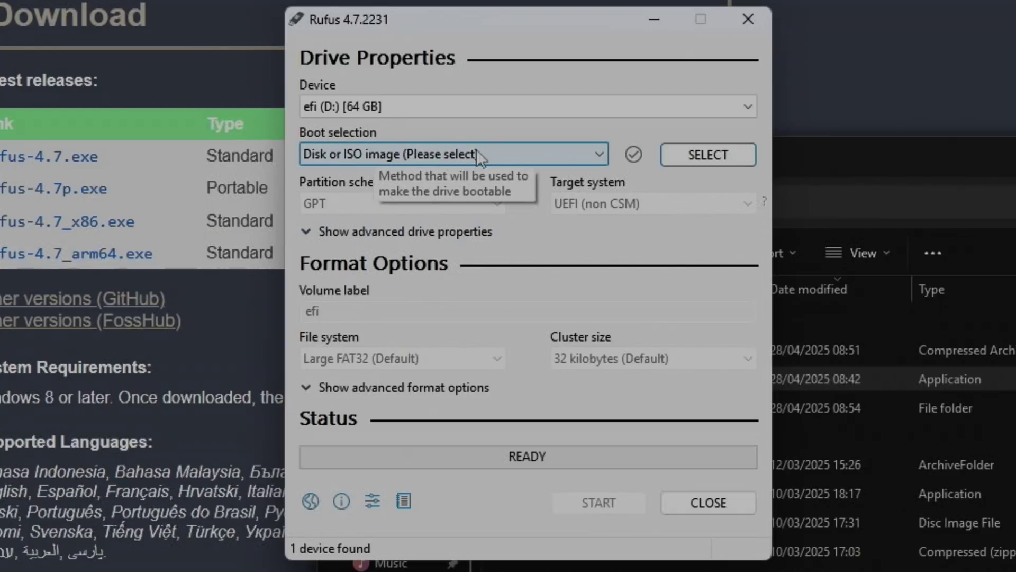
- Load the steamdeck-repair-20231127.10-3.5.7.img file from its extracted folder in Downloads as the boot image
{"action": "left_click", "coordinate": [697, 151]}
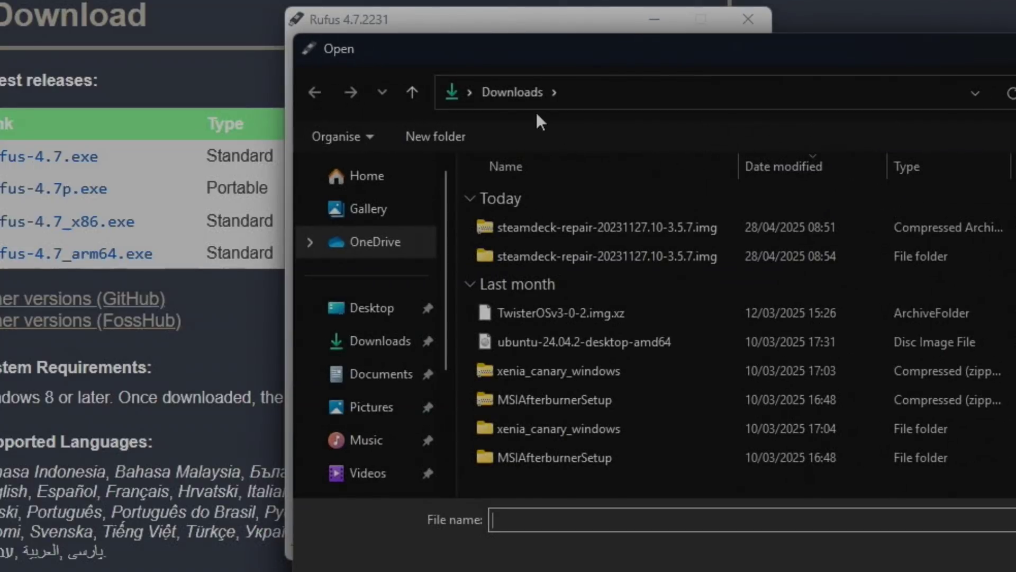
{"action": "double_click", "coordinate": [528, 254]}
{"action": "left_click", "coordinate": [512, 230]}
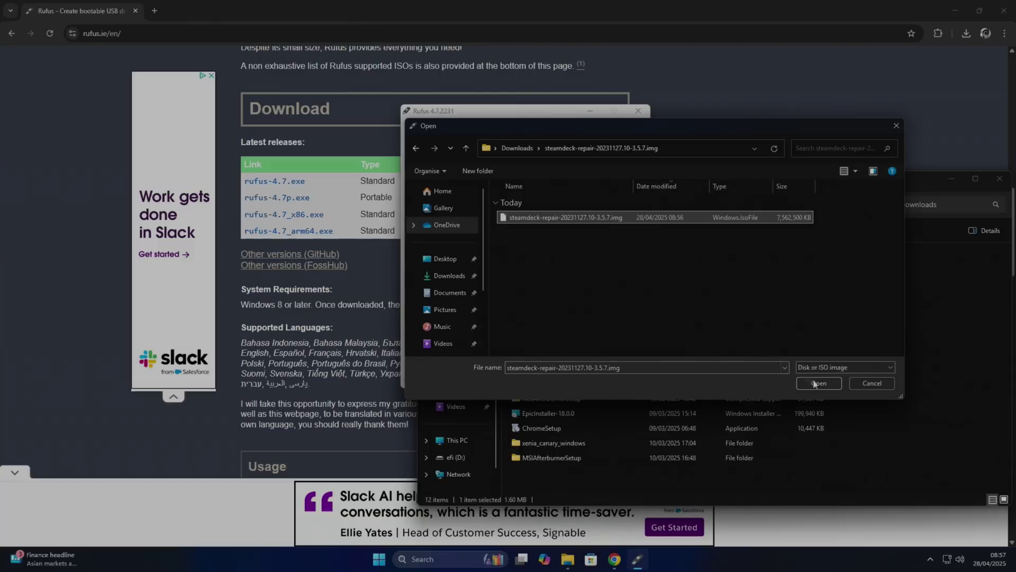
{"action": "left_click", "coordinate": [818, 383]}
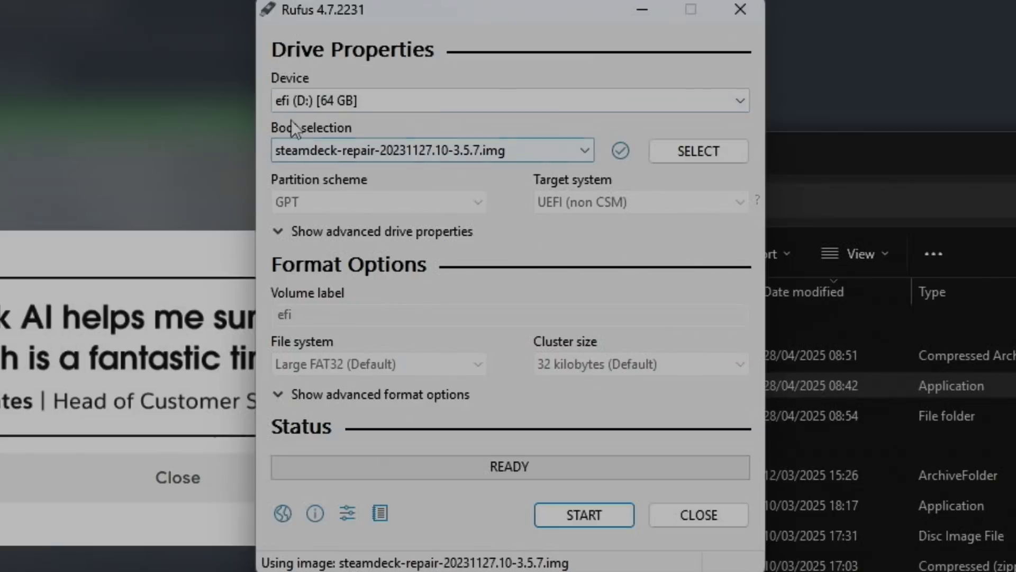
- Keep efi (D:) [64 GB] as the target device and start writing the image, agreeing to erase all its data and partitions
{"action": "left_click", "coordinate": [383, 104]}
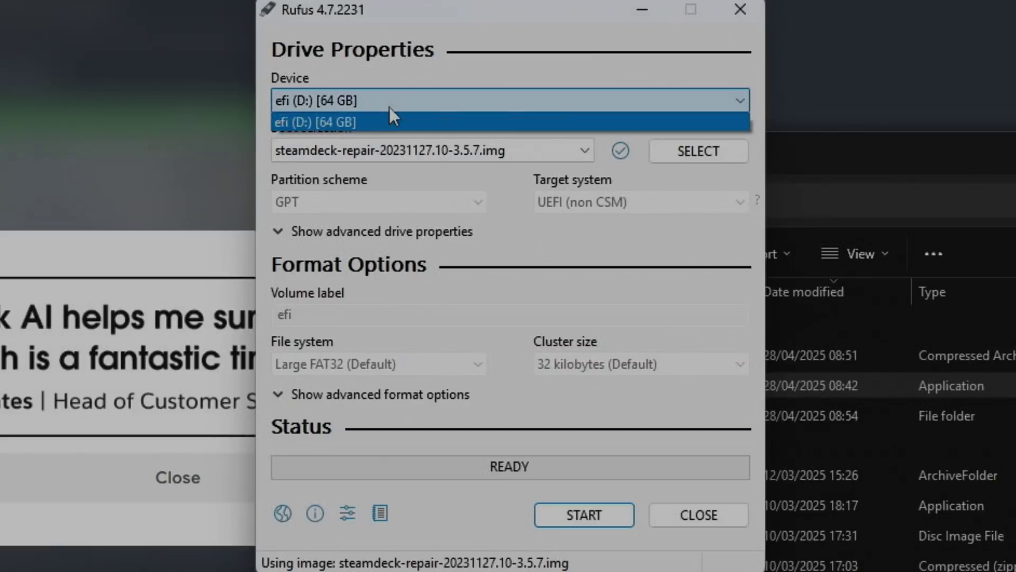
{"action": "left_click", "coordinate": [395, 95]}
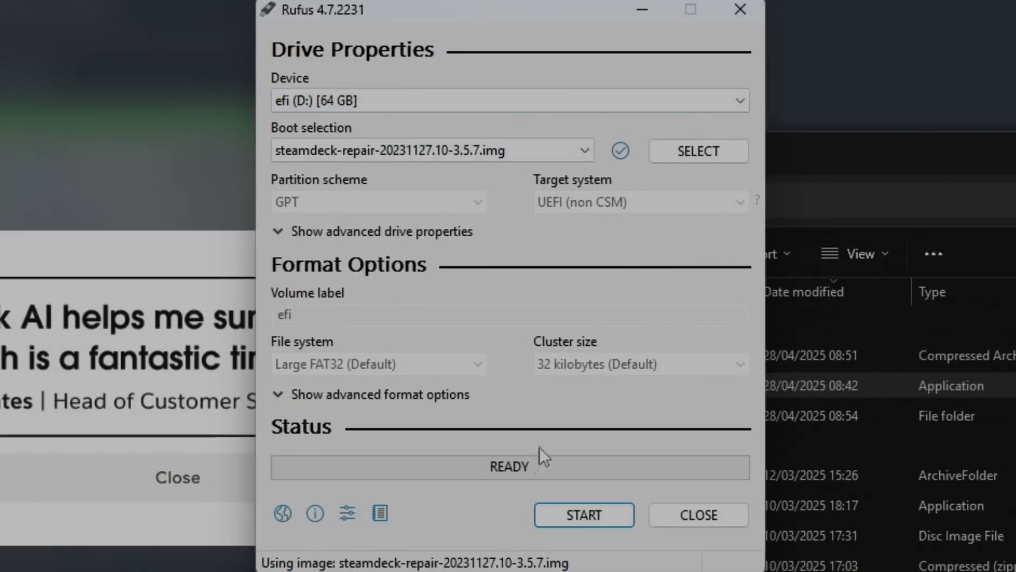
{"action": "left_click", "coordinate": [582, 510]}
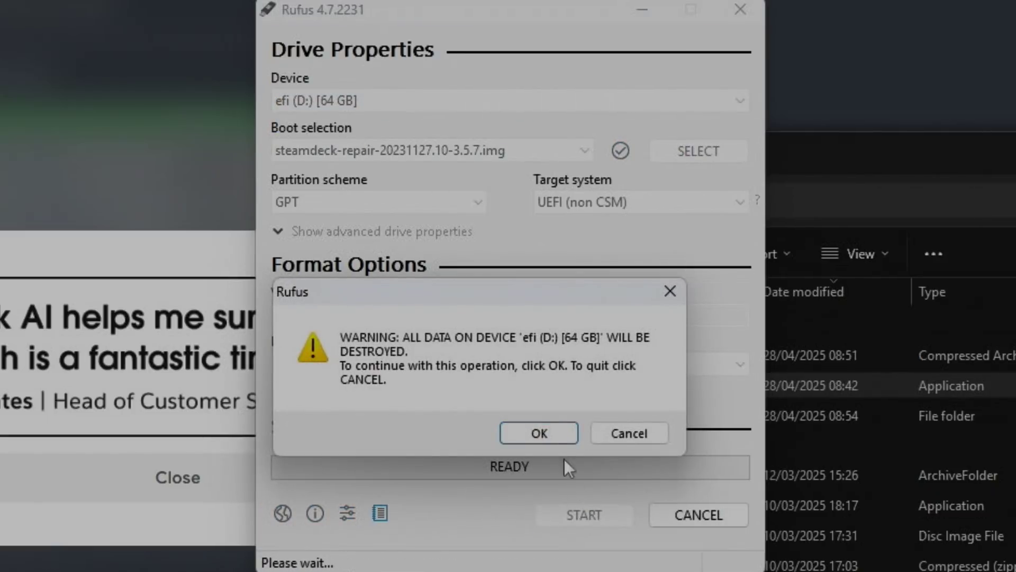
{"action": "left_click", "coordinate": [548, 433]}
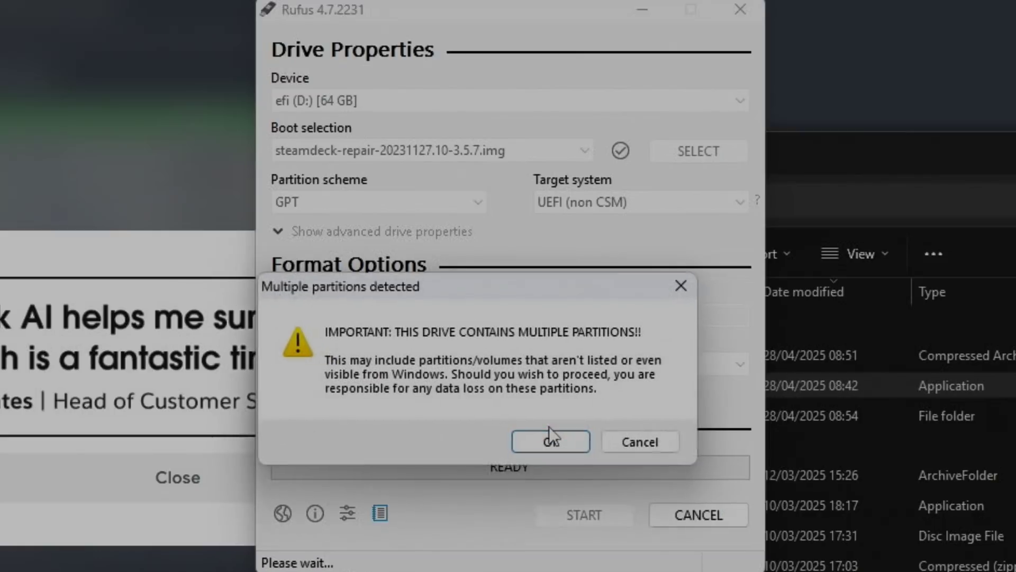
{"action": "left_click", "coordinate": [551, 440]}
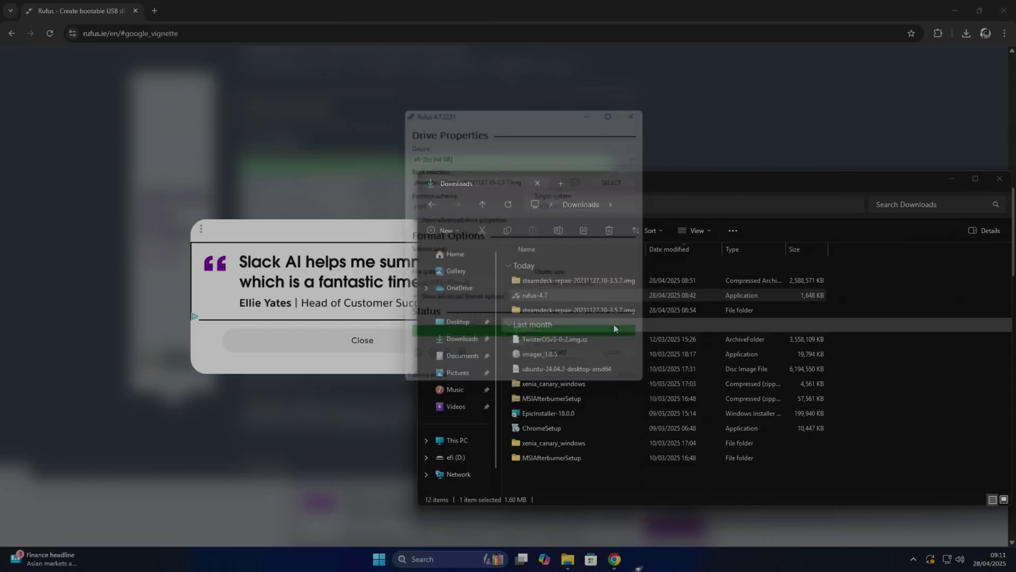
- Close the browser window and bring up the computer's power options
{"action": "left_click", "coordinate": [1005, 12]}
{"action": "key", "text": "super"}
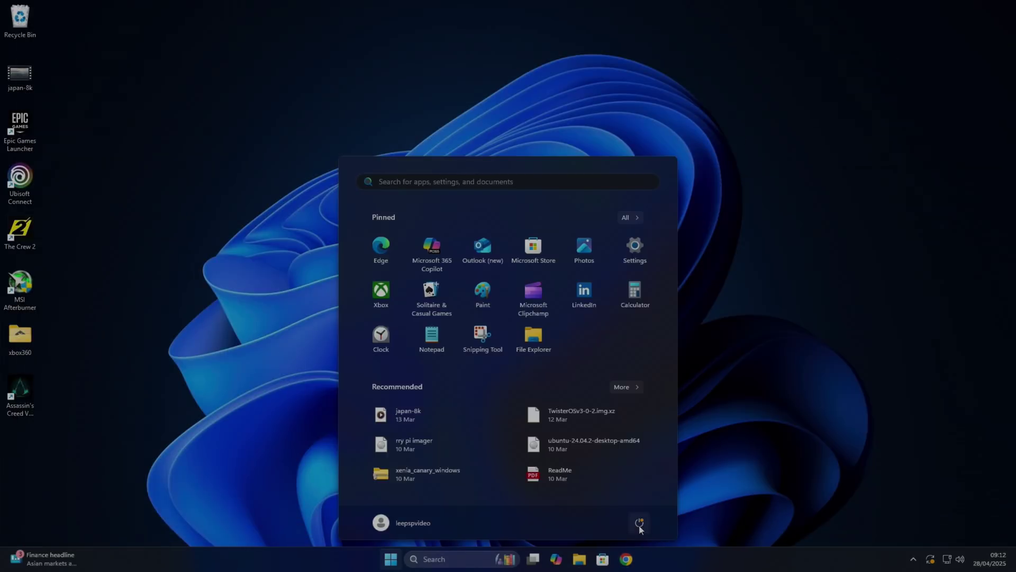
{"action": "left_click", "coordinate": [640, 523]}
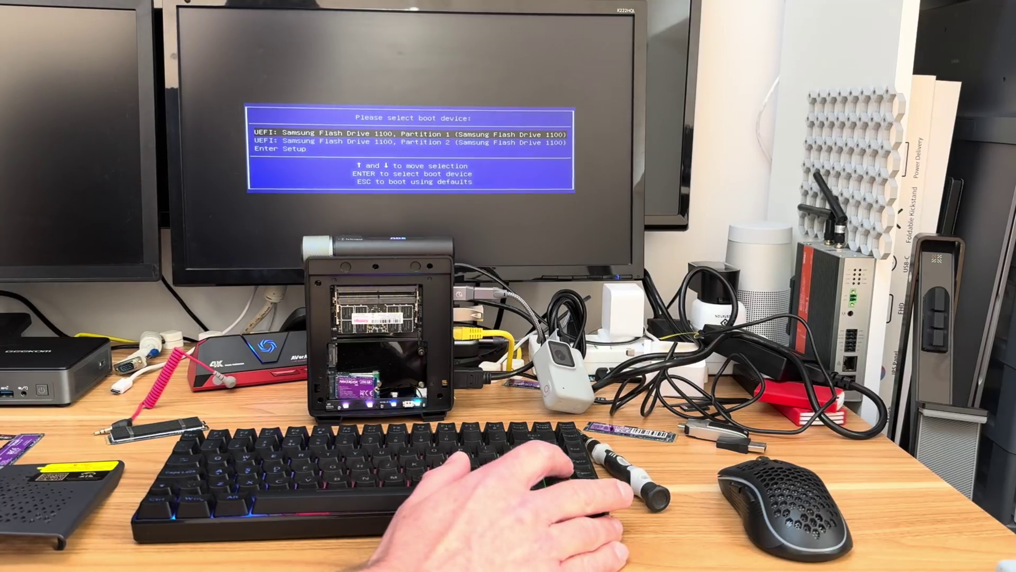
- Enter the firmware setup from the boot device selection instead of booting a Samsung Flash Drive partition
{"action": "key", "text": "Down"}
{"action": "key", "text": "Down"}
{"action": "key", "text": "Return"}
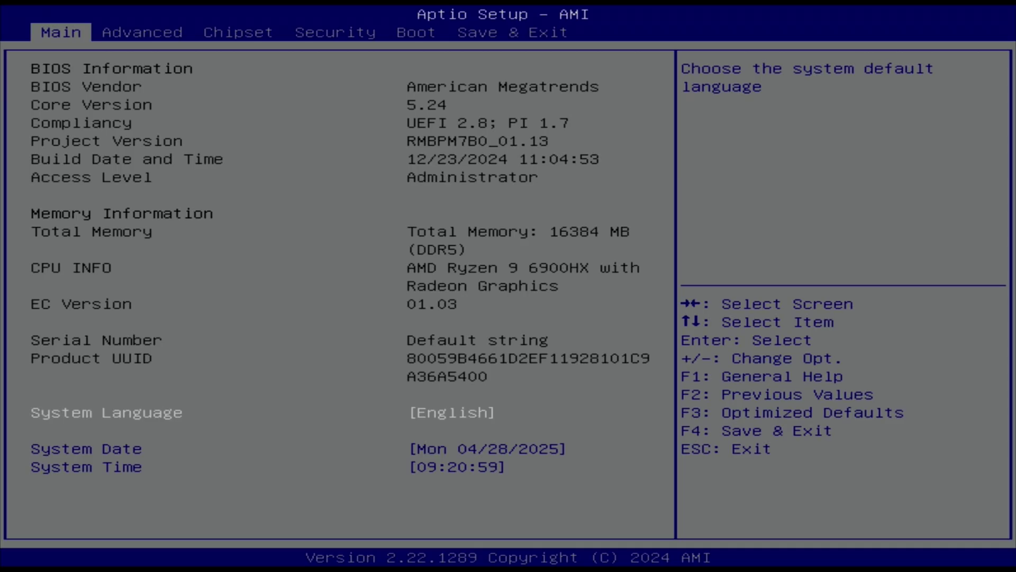
- Open the Secure Boot configuration in the security settings and set Secure Boot to Disabled
{"action": "key", "text": "Right"}
{"action": "key", "text": "Right"}
{"action": "key", "text": "Right"}
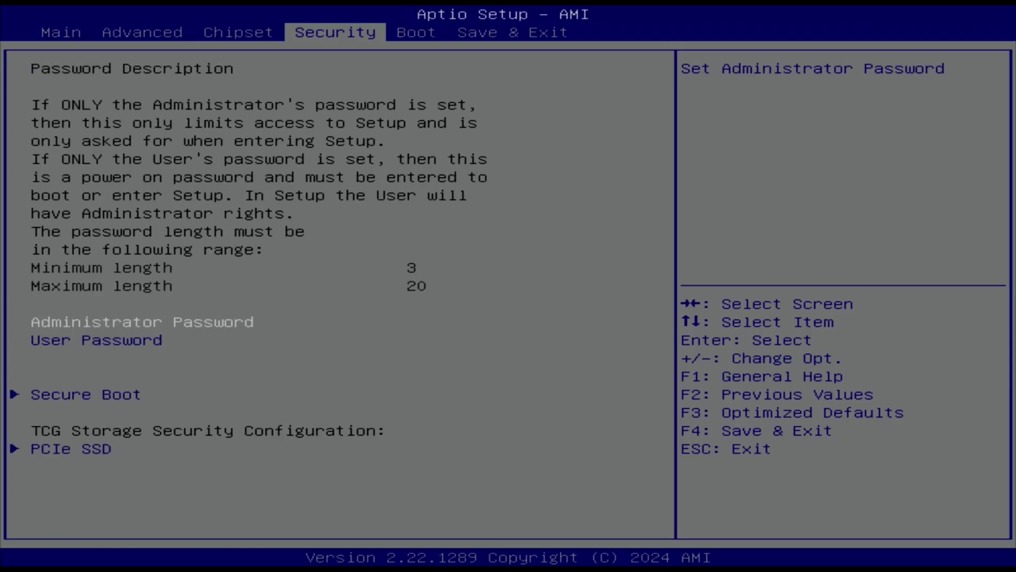
{"action": "key", "text": "Down"}
{"action": "key", "text": "Down"}
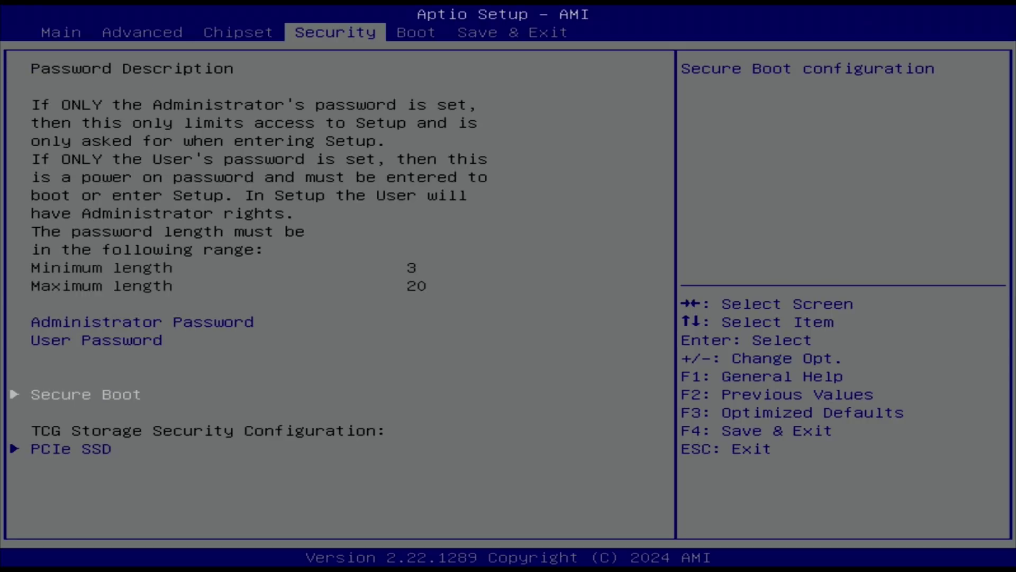
{"action": "key", "text": "Return"}
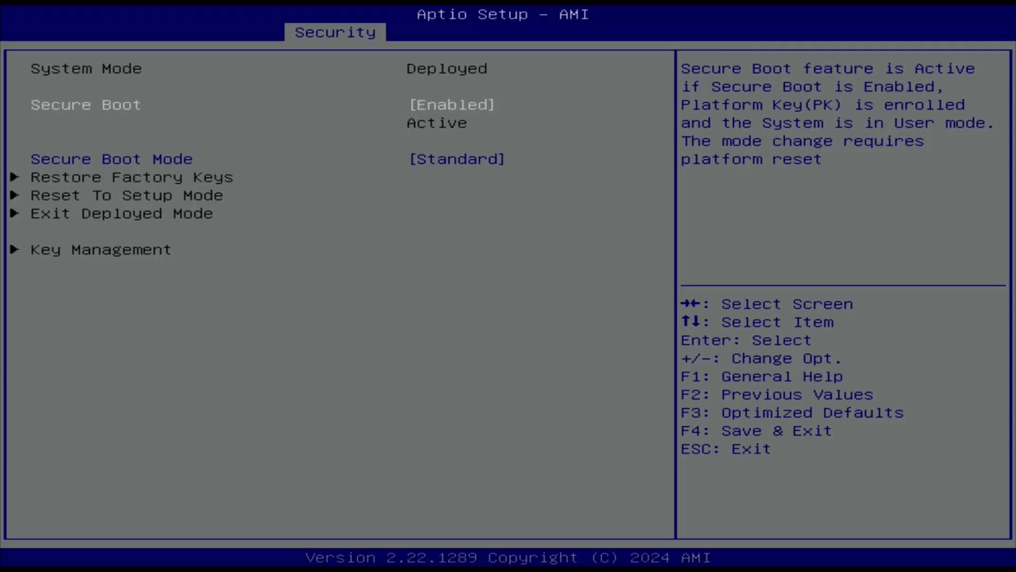
{"action": "key", "text": "Return"}
{"action": "key", "text": "Up"}
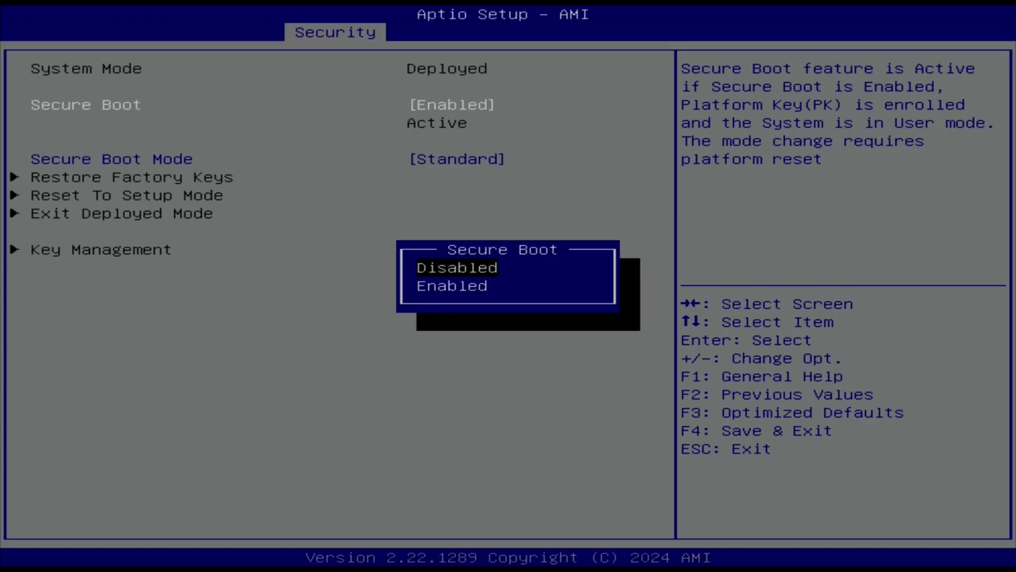
{"action": "key", "text": "Return"}
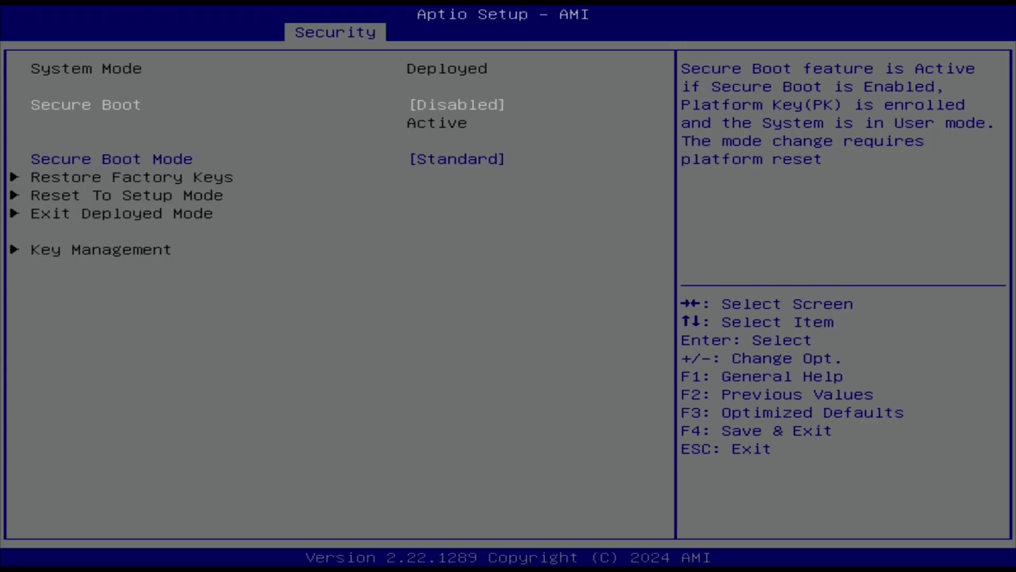
- Leave the Secure Boot settings without discarding anything, then save the changes and exit the firmware setup
{"action": "key", "text": "Escape"}
{"action": "key", "text": "Escape"}
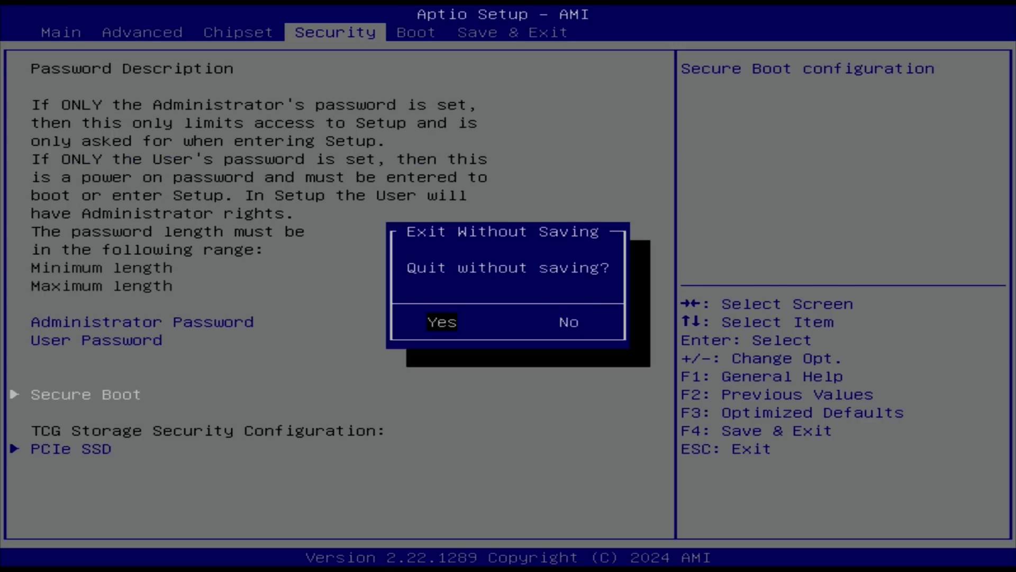
{"action": "key", "text": "Escape"}
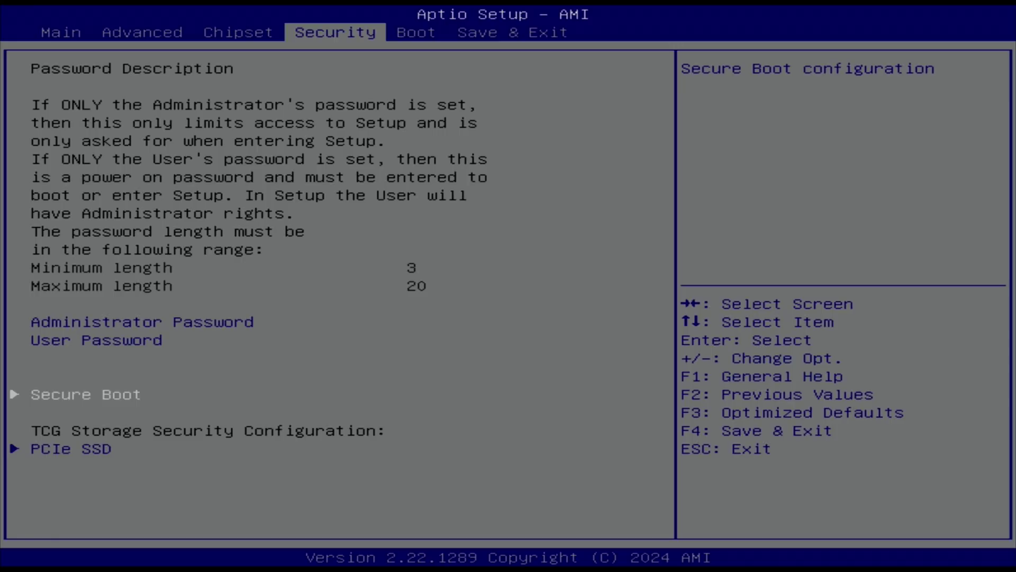
{"action": "key", "text": "Right"}
{"action": "key", "text": "Right"}
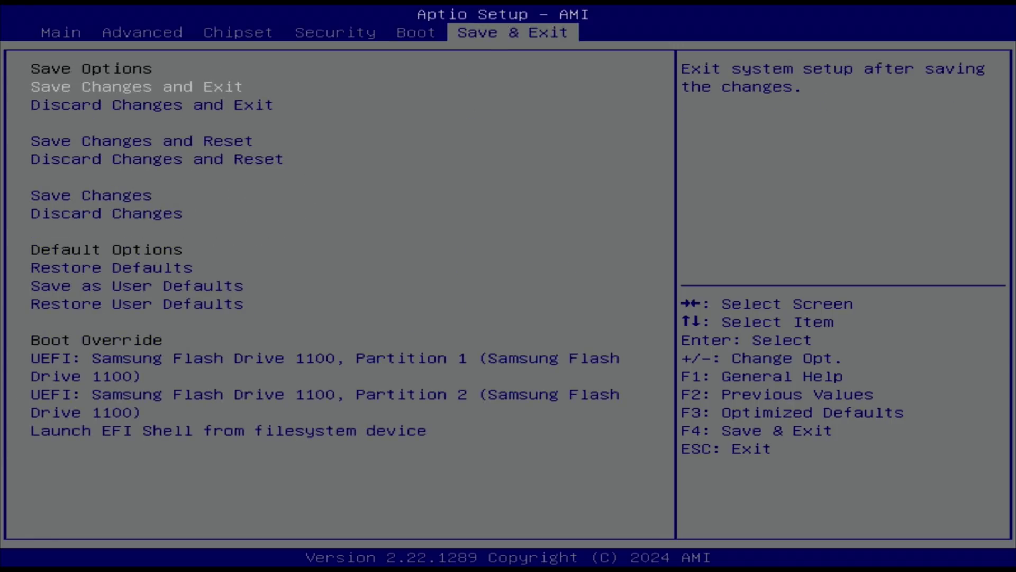
{"action": "key", "text": "Return"}
{"action": "key", "text": "Return"}
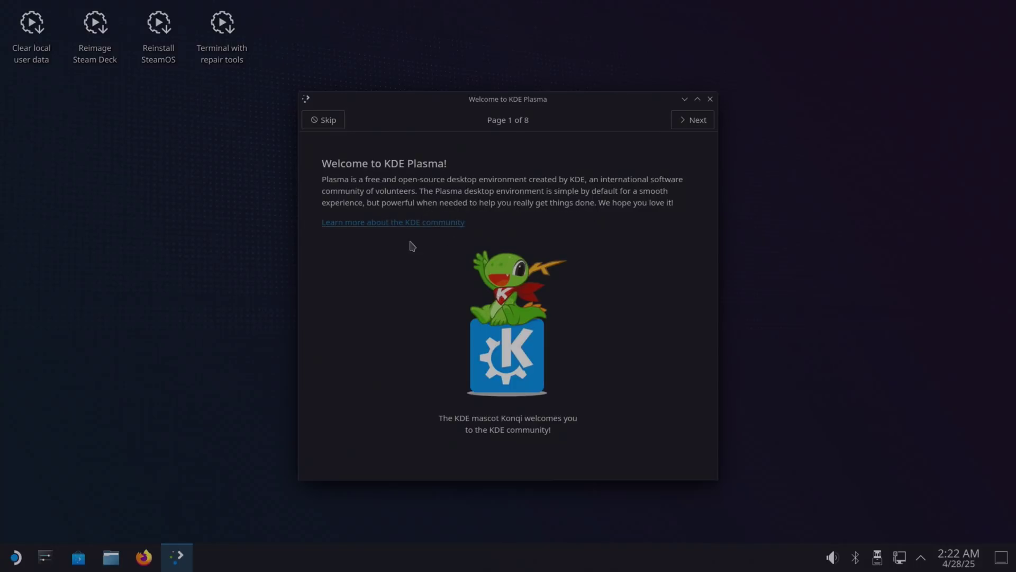
- Page through the Welcome to KDE Plasma introduction to its last page and finish it
{"action": "left_click", "coordinate": [693, 121]}
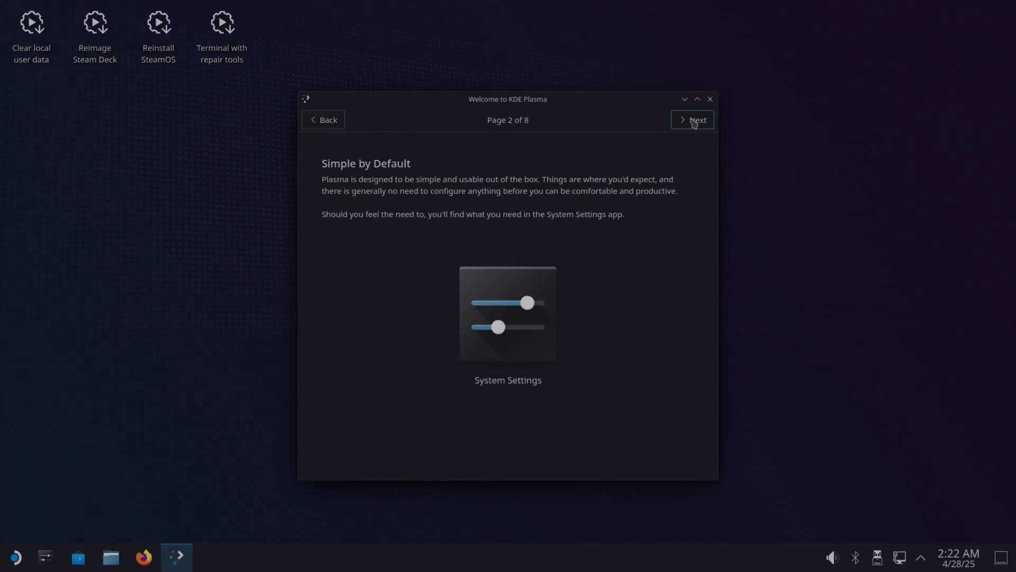
{"action": "left_click", "coordinate": [694, 121]}
{"action": "left_click", "coordinate": [694, 121]}
{"action": "left_click", "coordinate": [694, 121]}
{"action": "left_click", "coordinate": [694, 122]}
{"action": "left_click", "coordinate": [694, 121]}
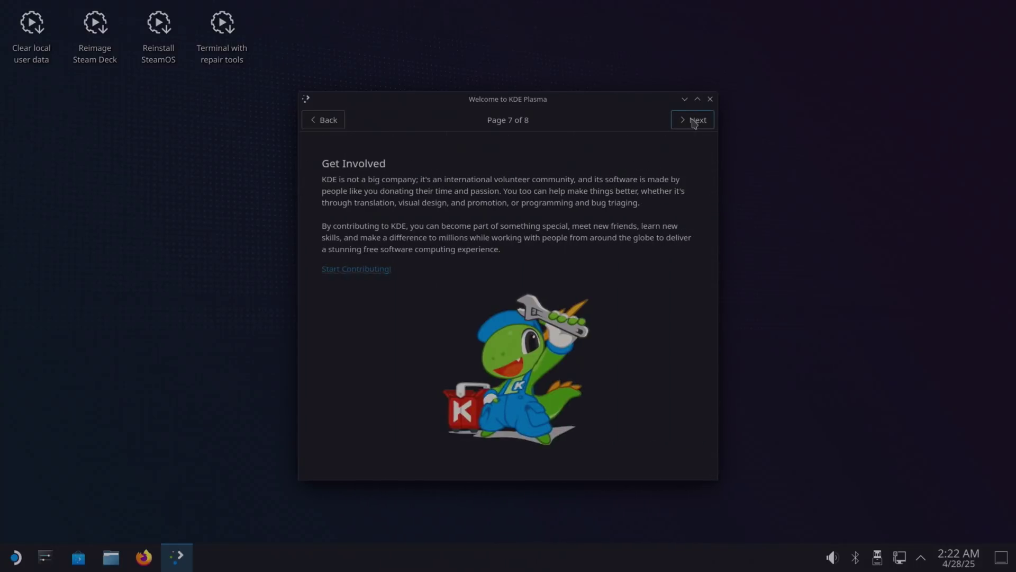
{"action": "left_click", "coordinate": [694, 121]}
{"action": "left_click", "coordinate": [694, 121]}
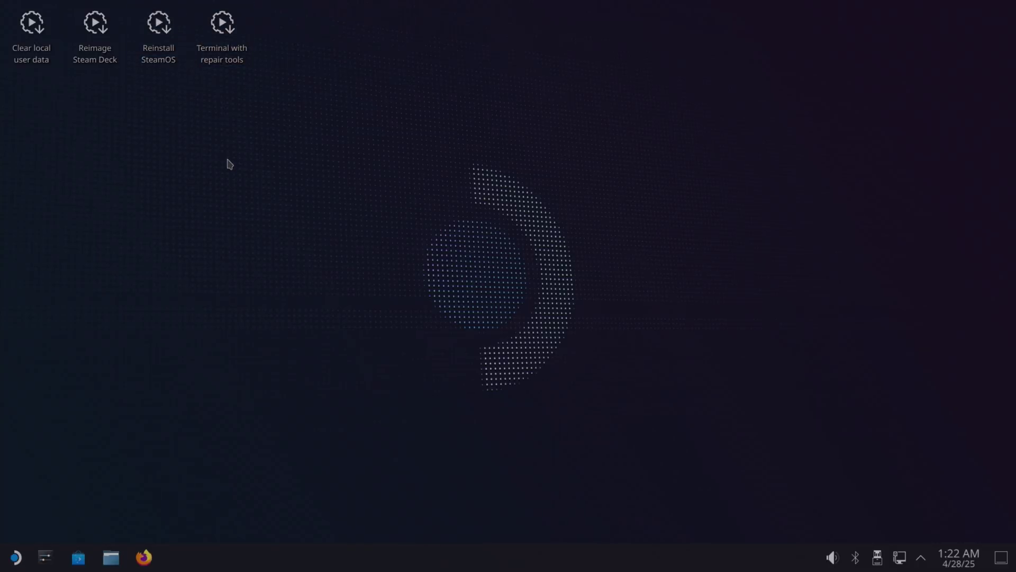
{"action": "left_click", "coordinate": [15, 557]}
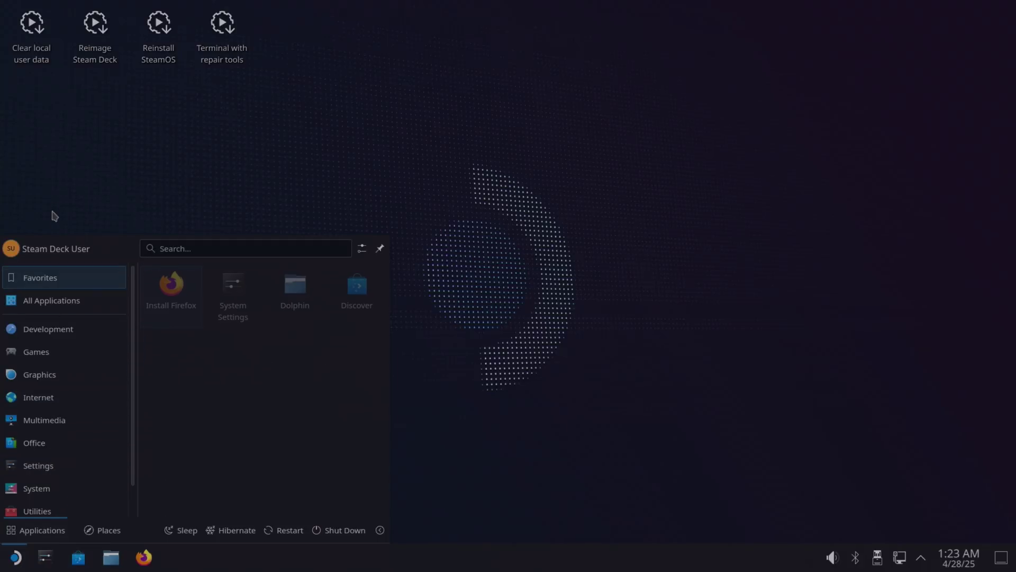
{"action": "left_click", "coordinate": [167, 139]}
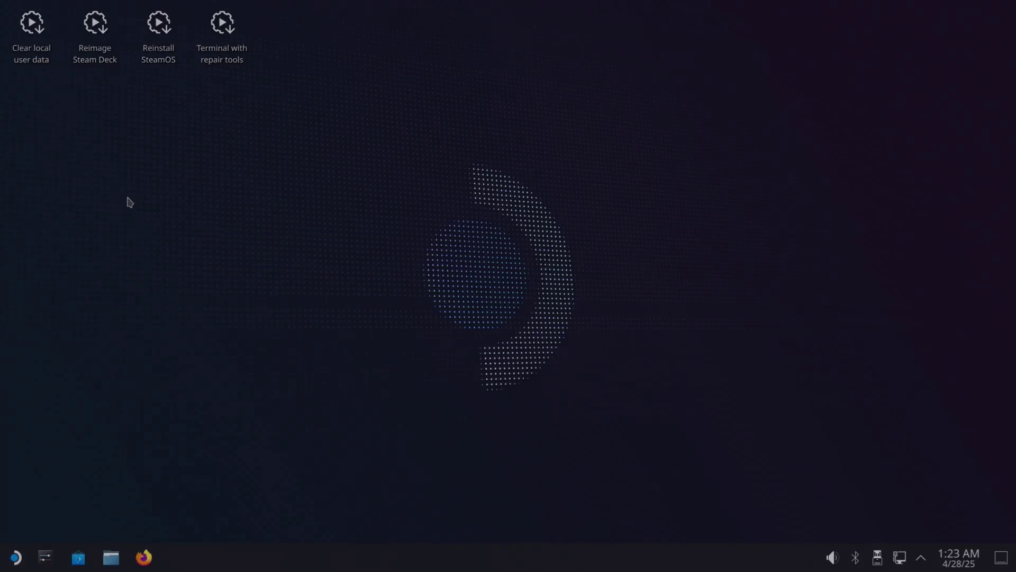
- Run Reimage Steam Deck, agree to wipe the device and reinstall SteamOS, and reboot once reimaging is complete
{"action": "double_click", "coordinate": [96, 33]}
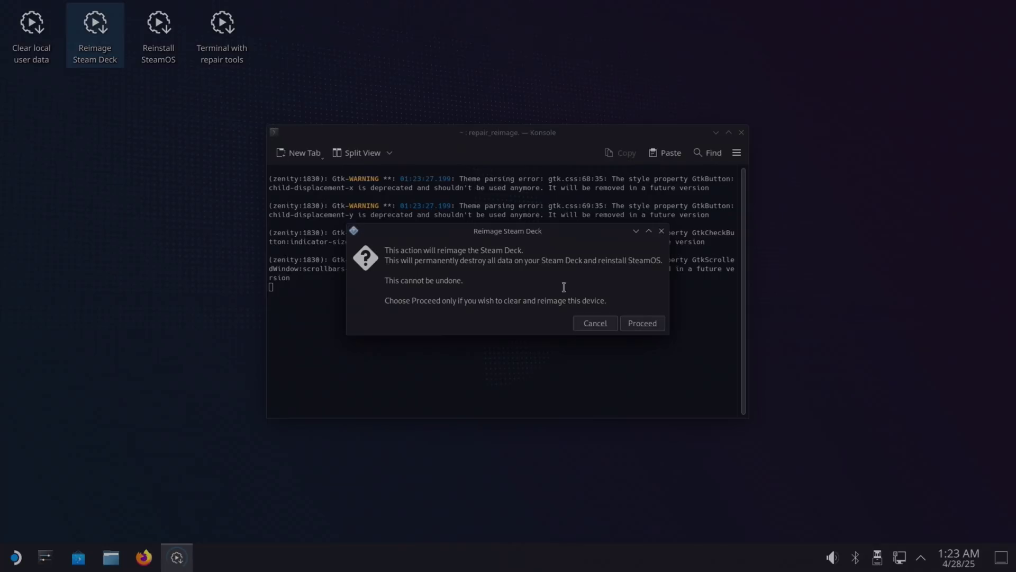
{"action": "left_click", "coordinate": [647, 324]}
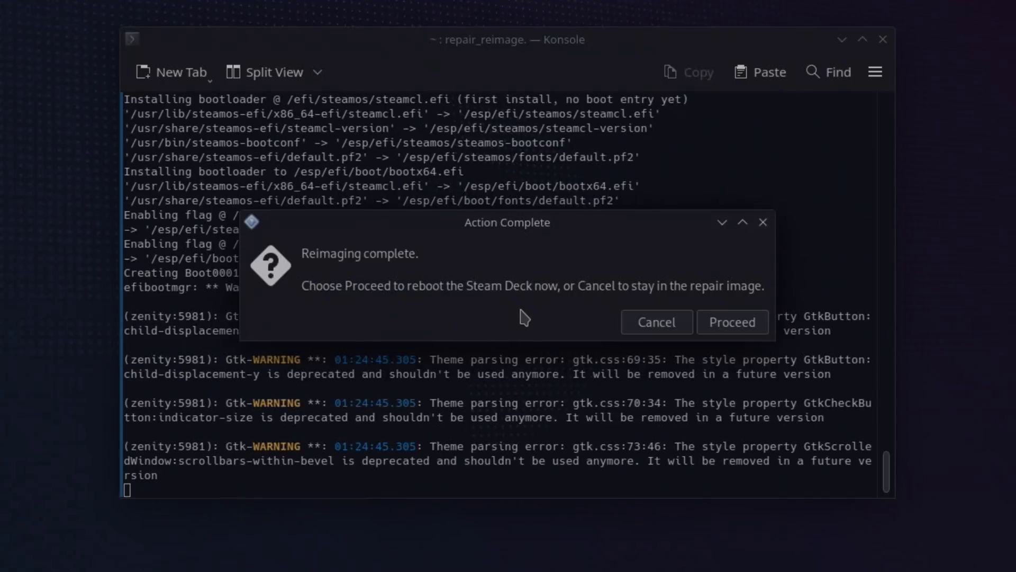
{"action": "left_click", "coordinate": [751, 327]}
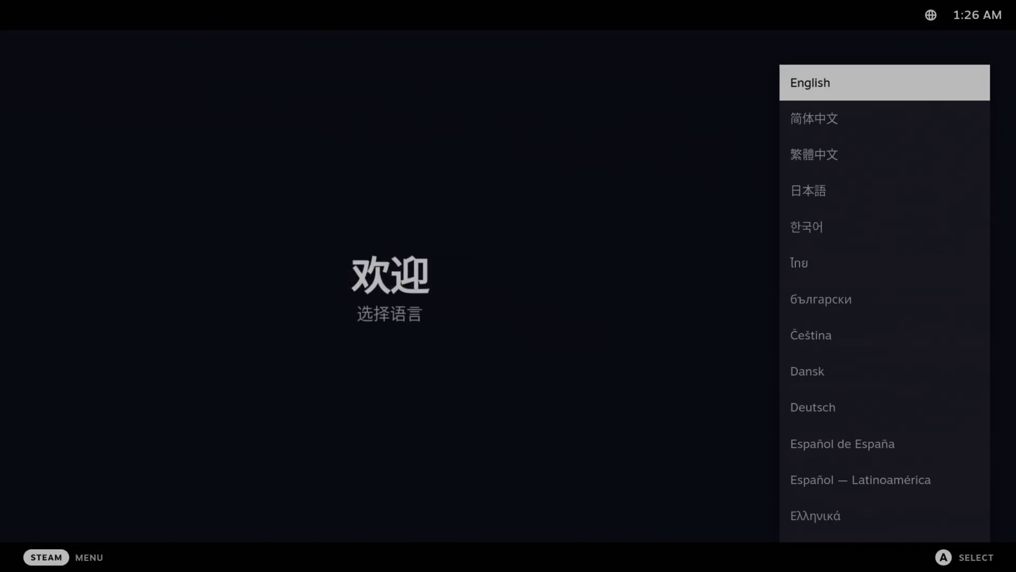
- Choose English as the SteamOS language and continue the setup with the Wired connection 1 network
{"action": "key", "text": "Down"}
{"action": "key", "text": "Down"}
{"action": "key", "text": "Up"}
{"action": "key", "text": "Up"}
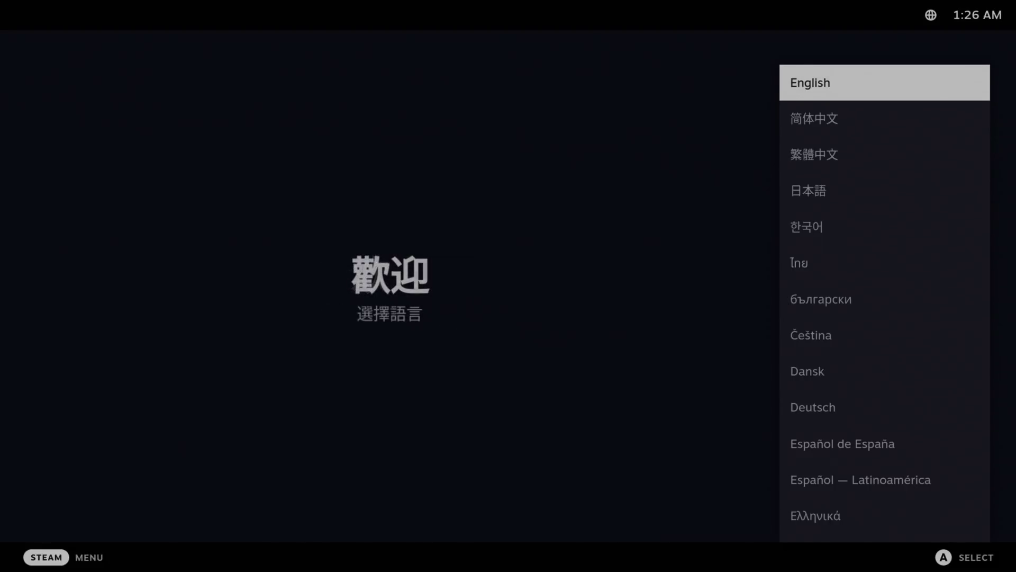
{"action": "key", "text": "Return"}
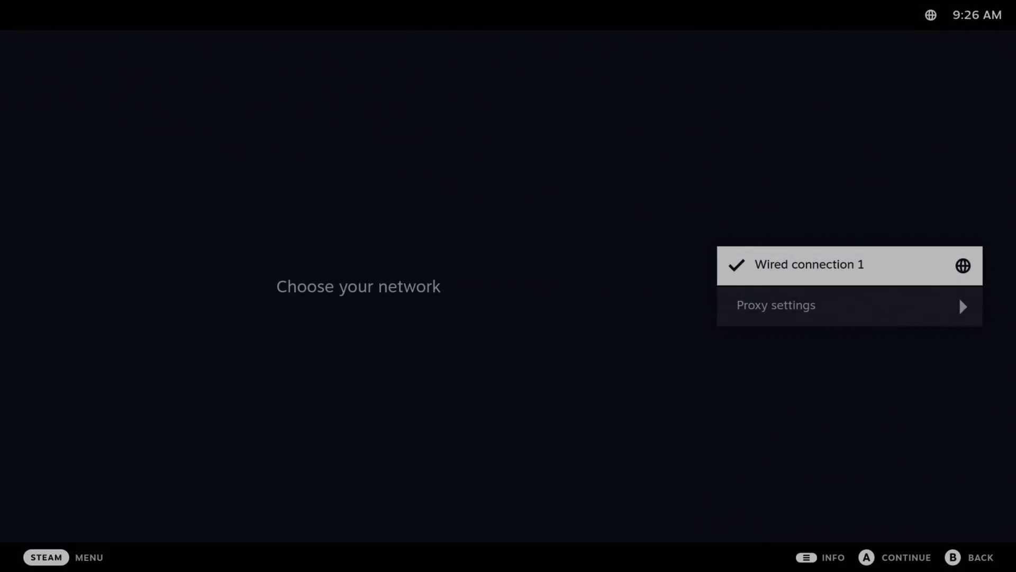
{"action": "key", "text": "Return"}
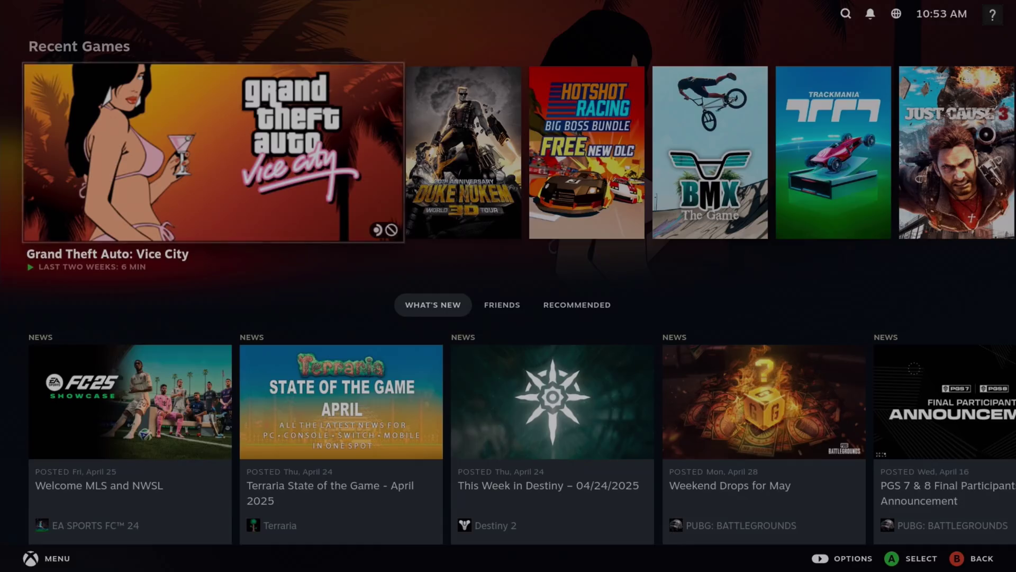
- Browse the Recent Games on the home screen from Grand Theft Auto: Vice City to Half-Life 2: Deathmatch, glancing at the news below
{"action": "key", "text": "Right"}
{"action": "key", "text": "Right"}
{"action": "key", "text": "Right"}
{"action": "key", "text": "Right"}
{"action": "key", "text": "Right"}
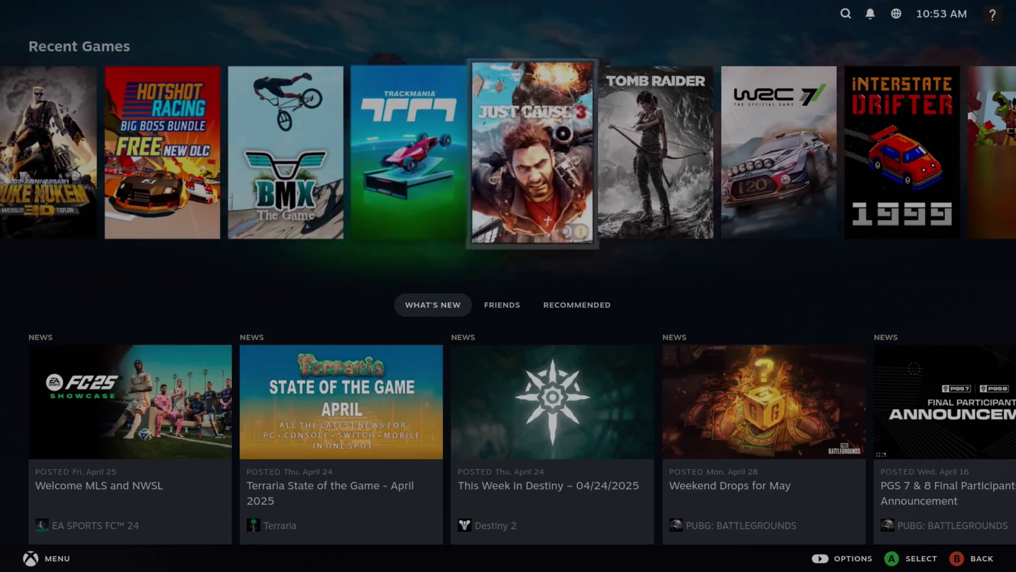
{"action": "key", "text": "Down"}
{"action": "key", "text": "Right"}
{"action": "key", "text": "Left"}
{"action": "key", "text": "Up"}
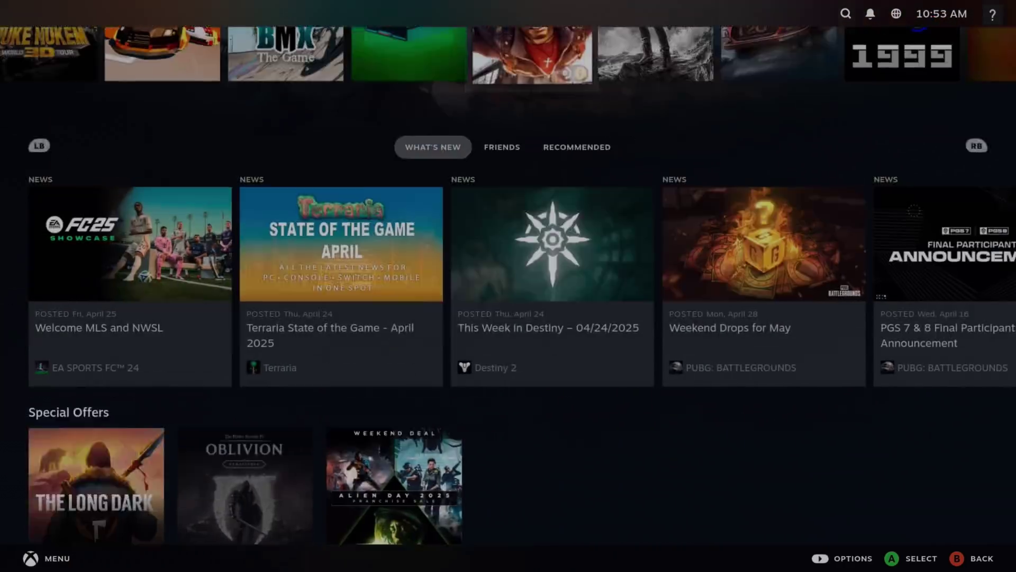
{"action": "key", "text": "Right"}
{"action": "key", "text": "Right"}
{"action": "key", "text": "Right"}
{"action": "key", "text": "Right"}
{"action": "key", "text": "Right"}
{"action": "key", "text": "Right"}
{"action": "key", "text": "Right"}
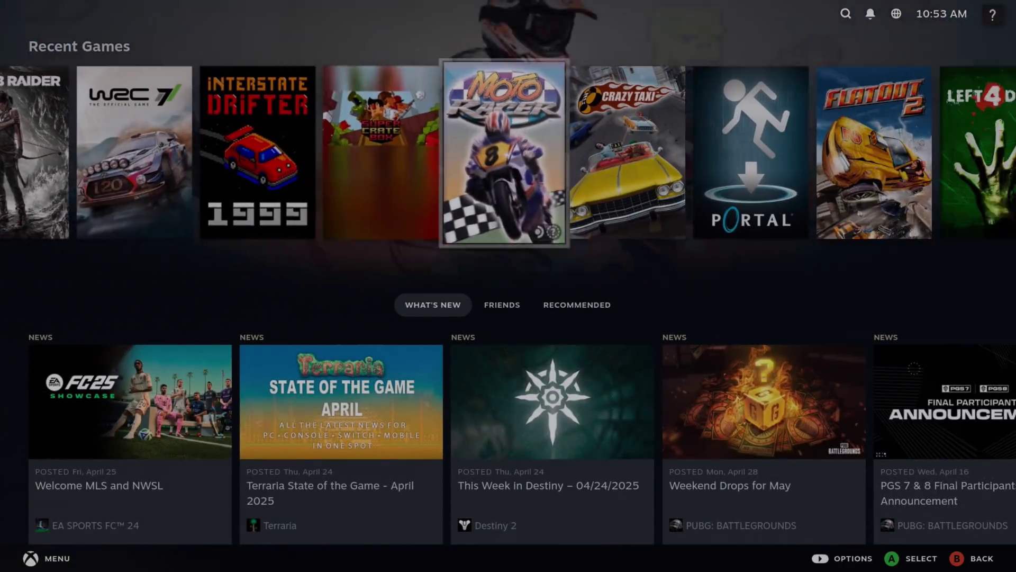
{"action": "key", "text": "Right"}
{"action": "key", "text": "Right"}
{"action": "key", "text": "Right"}
{"action": "key", "text": "Right"}
{"action": "key", "text": "Right"}
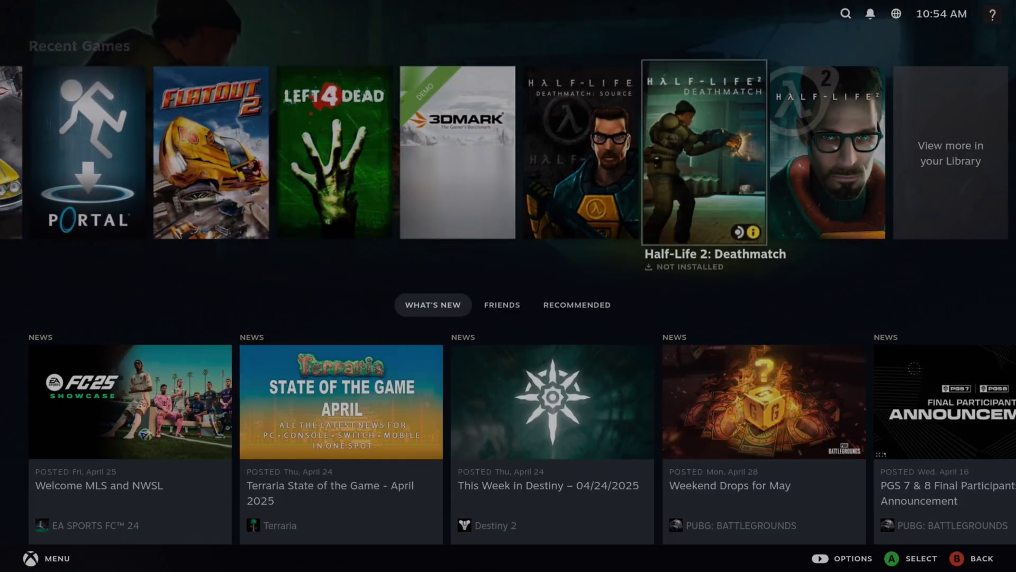
- Start installing FlatOut 2 from its page in Recent Games, and return to the home screen
{"action": "key", "text": "Left"}
{"action": "key", "text": "Left"}
{"action": "key", "text": "Left"}
{"action": "key", "text": "Left"}
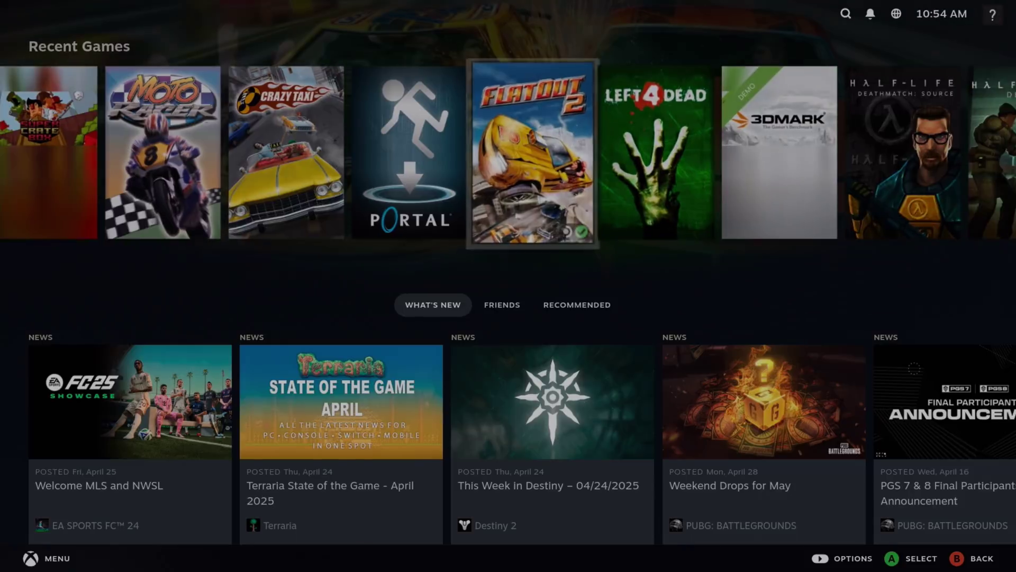
{"action": "key", "text": "Return"}
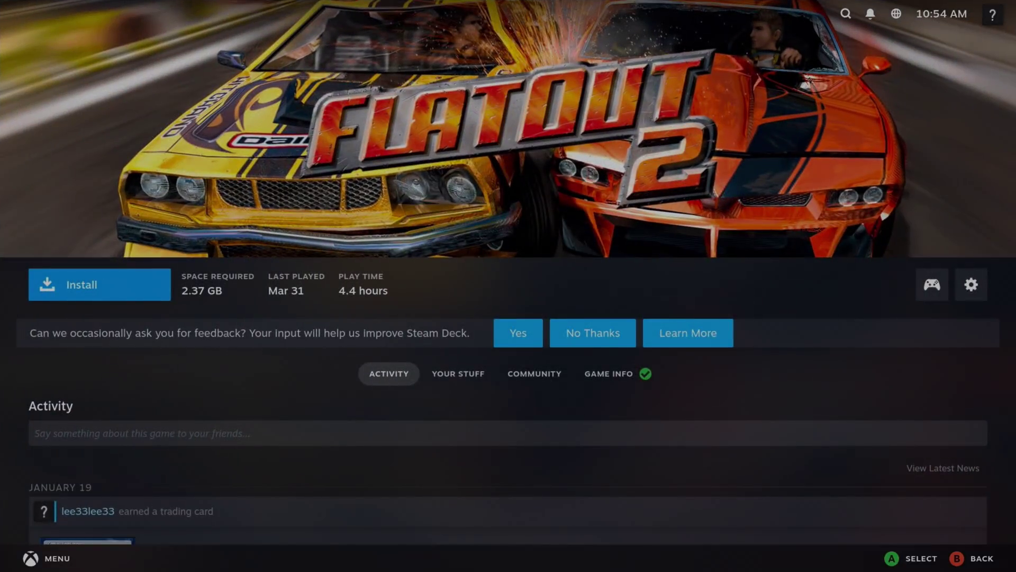
{"action": "key", "text": "Return"}
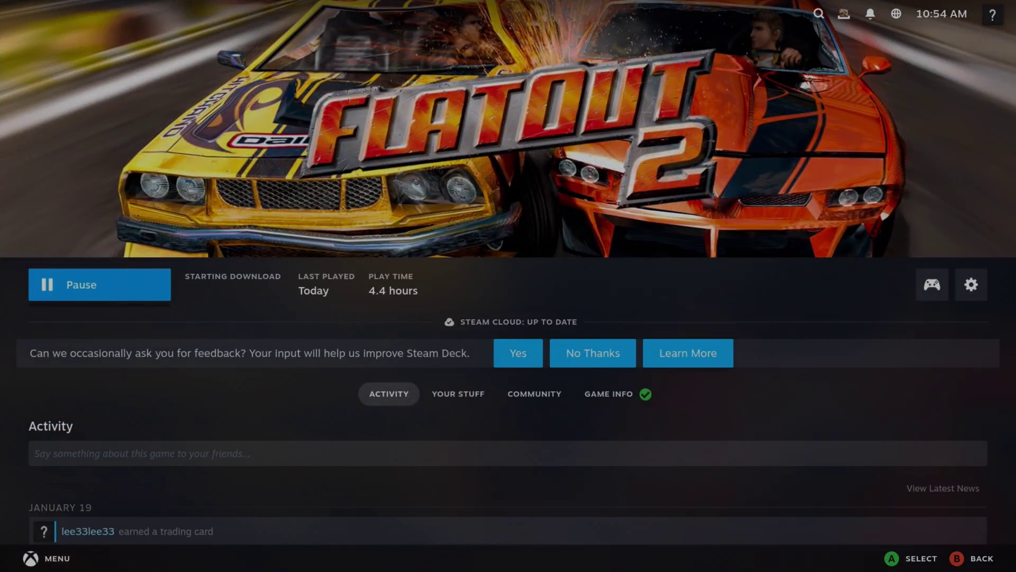
{"action": "key", "text": "Escape"}
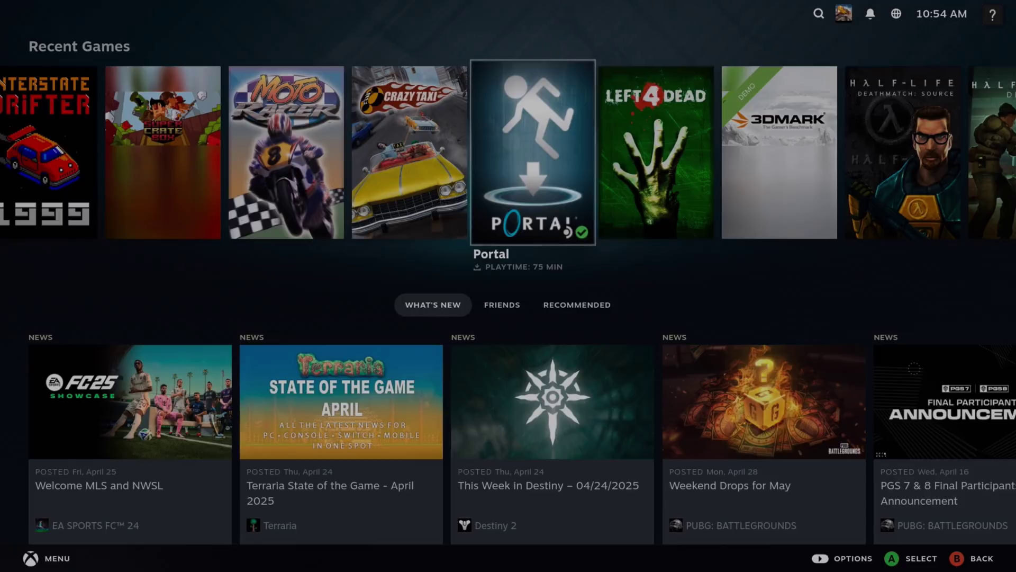
- Open the Library on its installed games and highlight Grand Theft Auto: Vice City
{"action": "key", "text": "ctrl+1"}
{"action": "key", "text": "Down"}
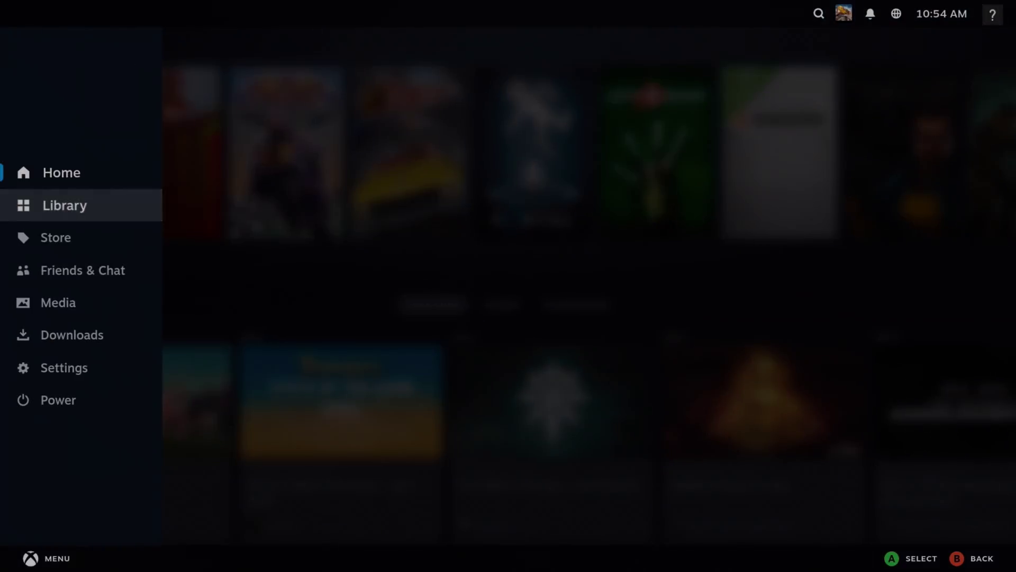
{"action": "key", "text": "Return"}
{"action": "key", "text": "Right"}
{"action": "key", "text": "Right"}
{"action": "key", "text": "Right"}
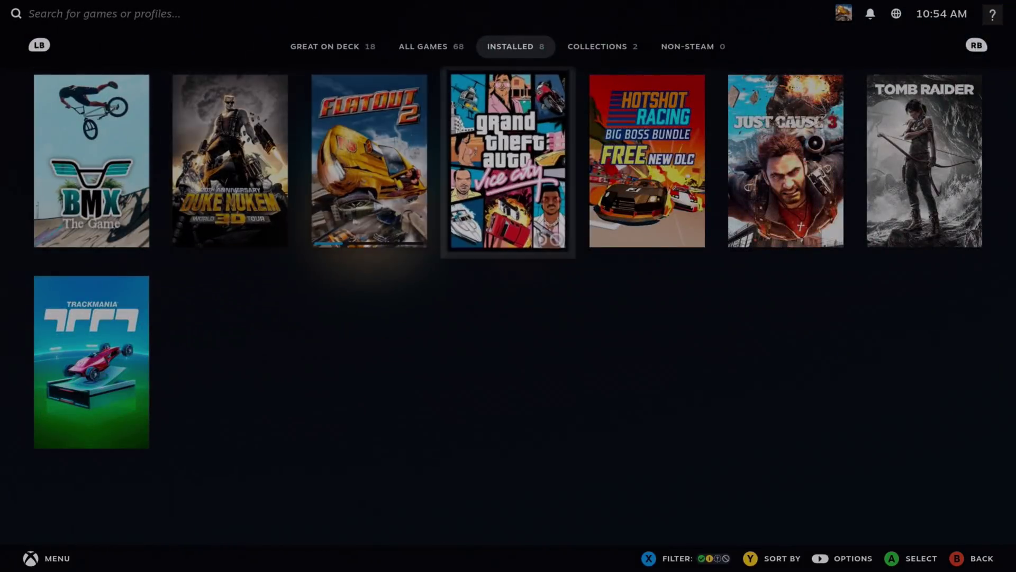
- Look through the installed games, open Hotshot Racing and launch it
{"action": "key", "text": "Right"}
{"action": "key", "text": "Right"}
{"action": "key", "text": "Right"}
{"action": "key", "text": "Left"}
{"action": "key", "text": "Left"}
{"action": "key", "text": "Left"}
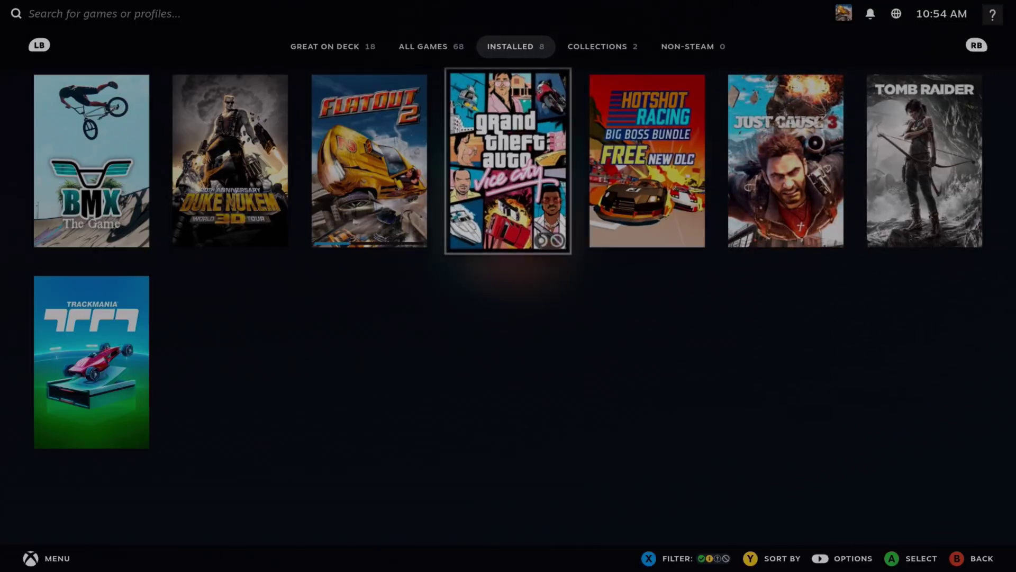
{"action": "key", "text": "Left"}
{"action": "key", "text": "Right"}
{"action": "key", "text": "Right"}
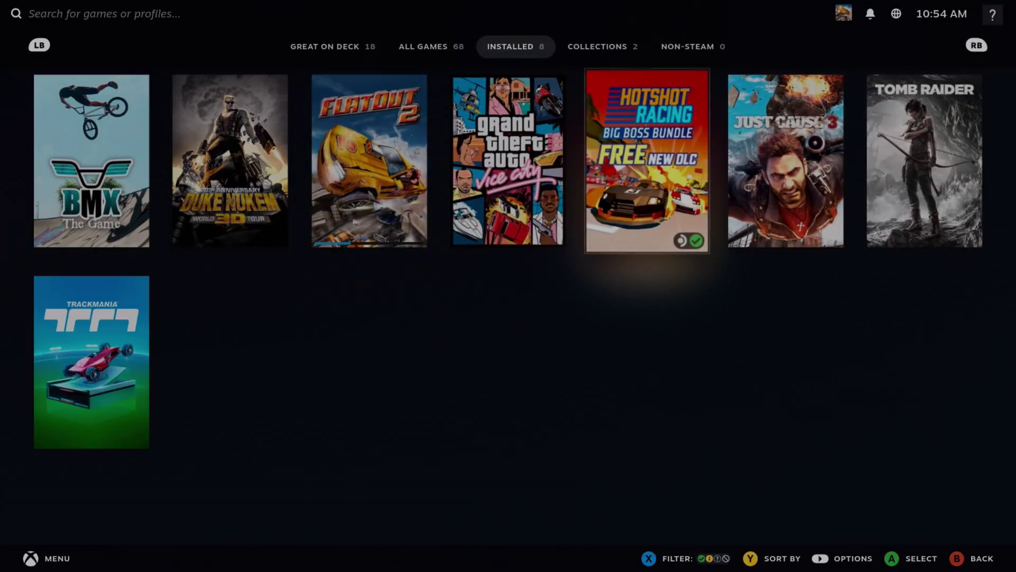
{"action": "key", "text": "Return"}
{"action": "key", "text": "Return"}
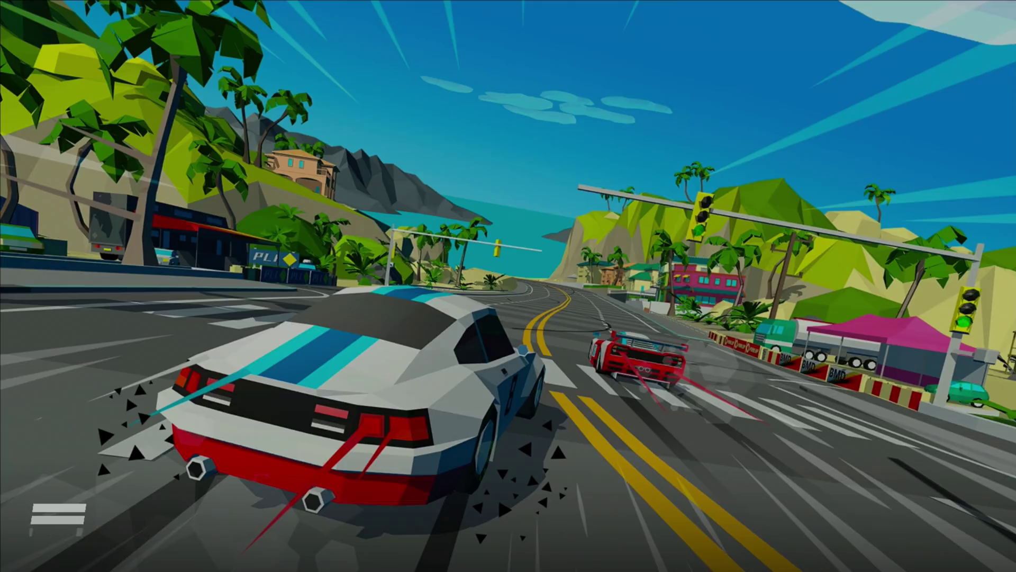
- Start a Single Race on The Marina in Arcade mode at Normal difficulty with 3 laps, racing as Alexa
{"action": "key", "text": "Return"}
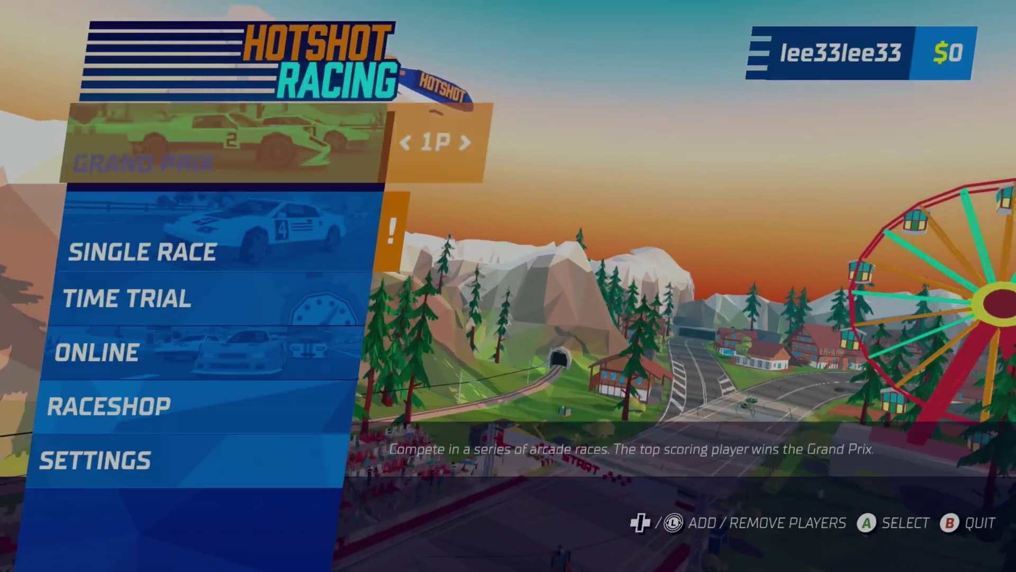
{"action": "key", "text": "Down"}
{"action": "key", "text": "Return"}
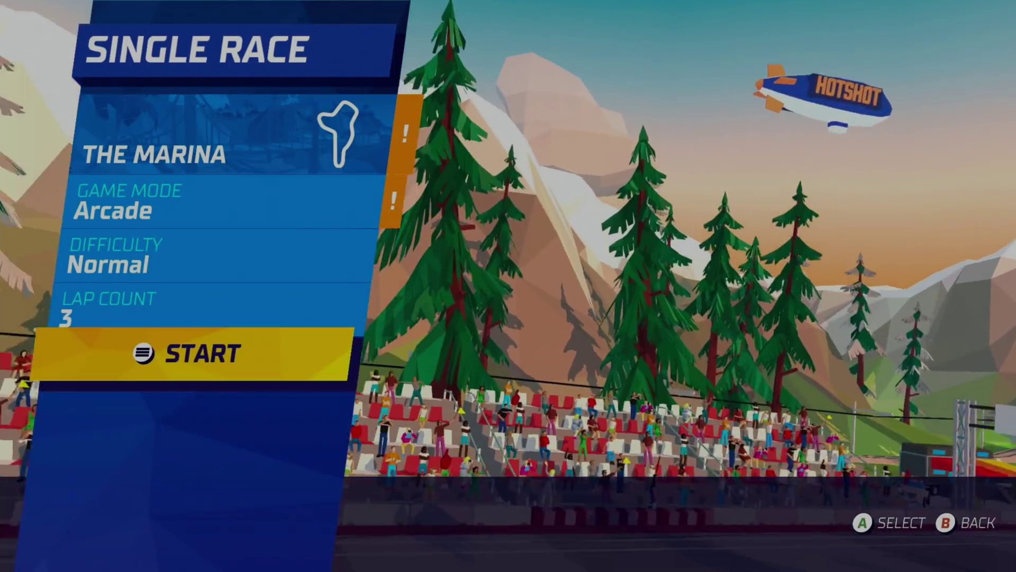
{"action": "key", "text": "Return"}
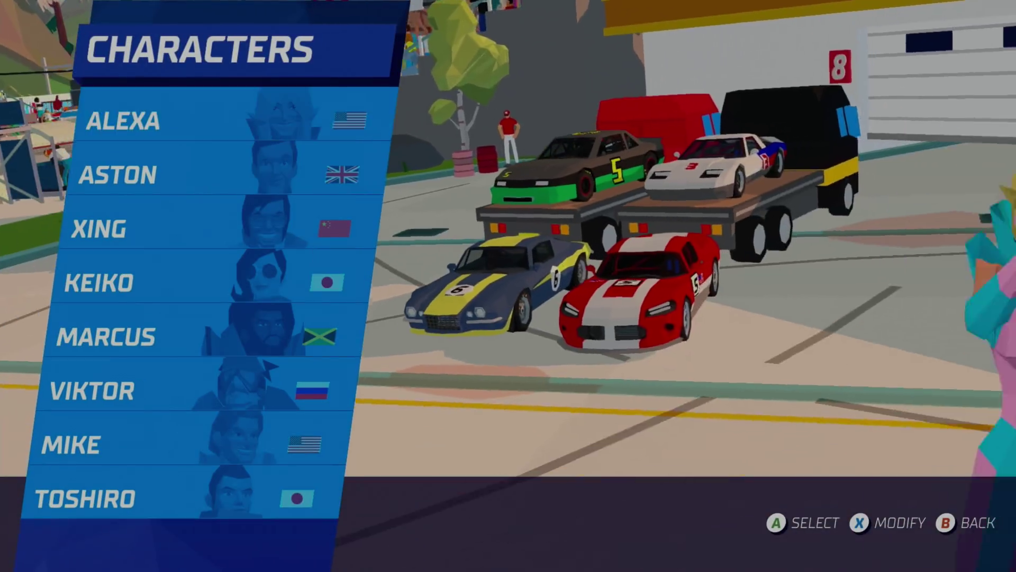
{"action": "key", "text": "Return"}
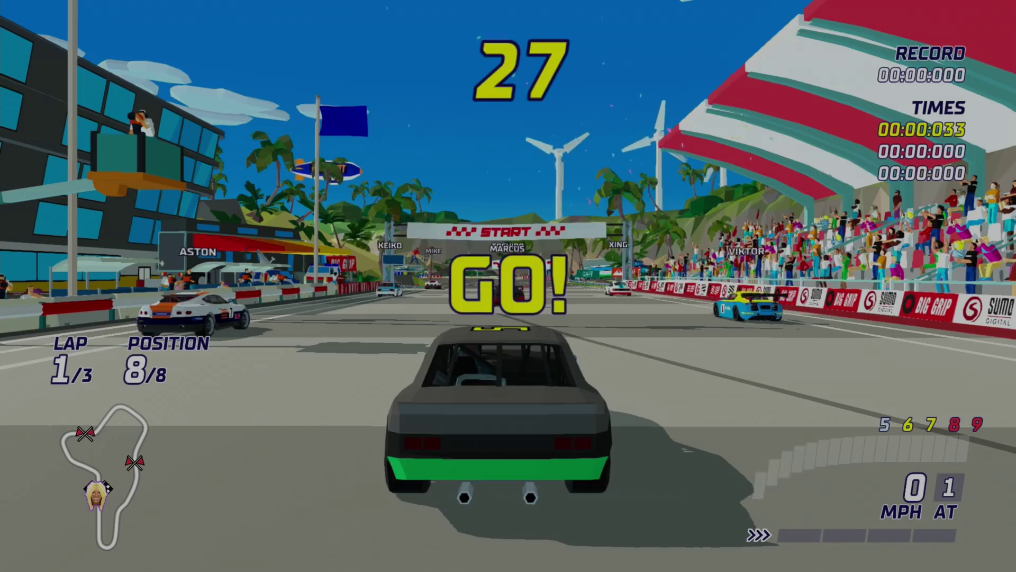
- Drive the first lap of The Marina through its bends, the checkpoint and the tunnel, overtaking the opponents
{"action": "key", "text": "Up"}
{"action": "key", "text": "Up"}
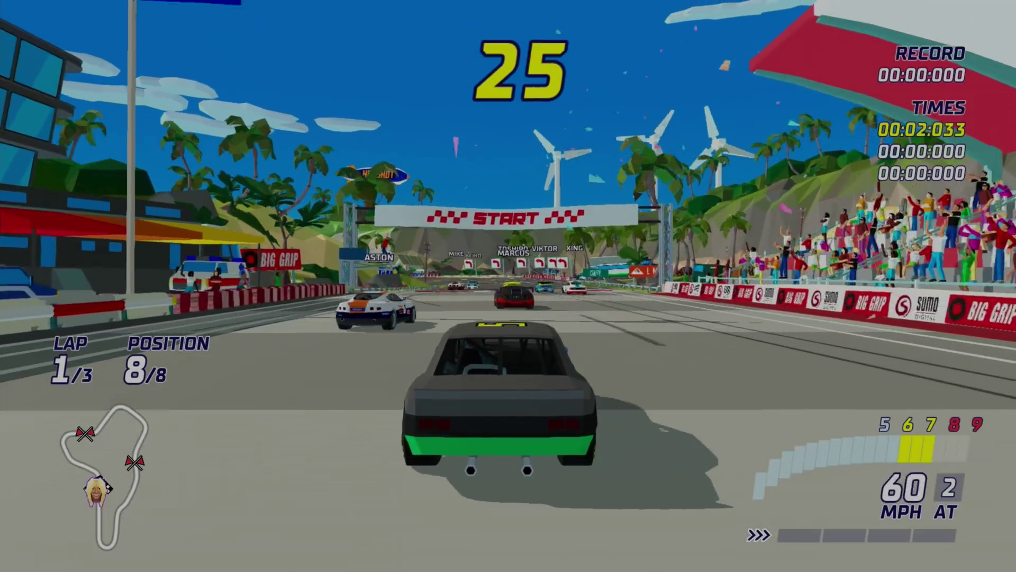
{"action": "key", "text": "Up"}
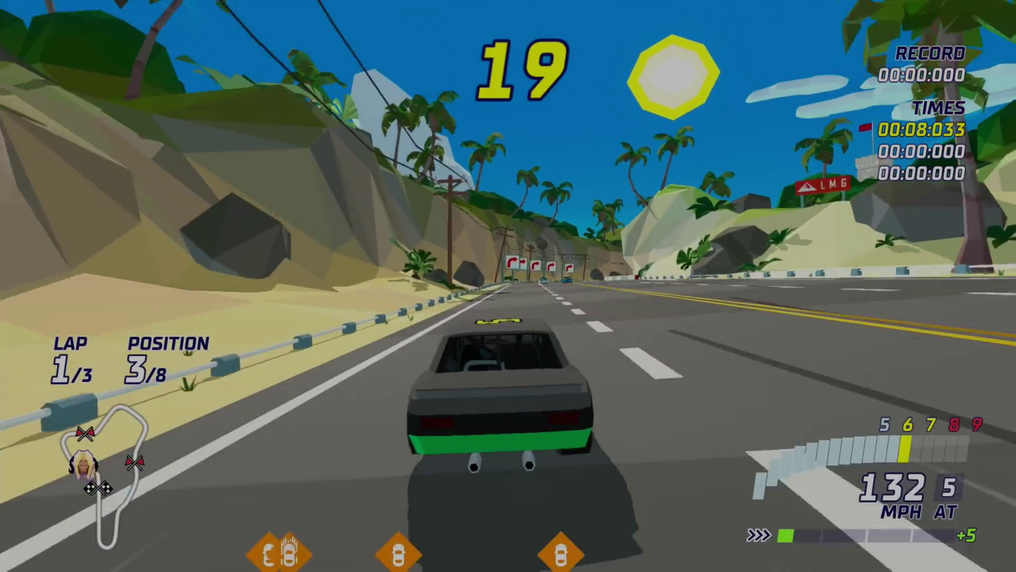
{"action": "key", "text": "Up"}
{"action": "key", "text": "Right"}
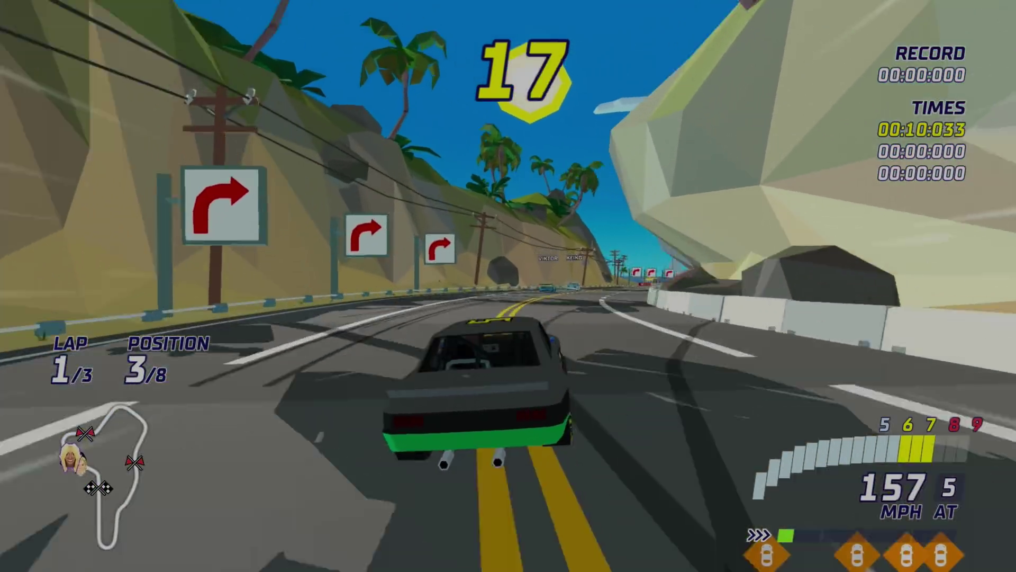
{"action": "key", "text": "Right"}
{"action": "key", "text": "Down"}
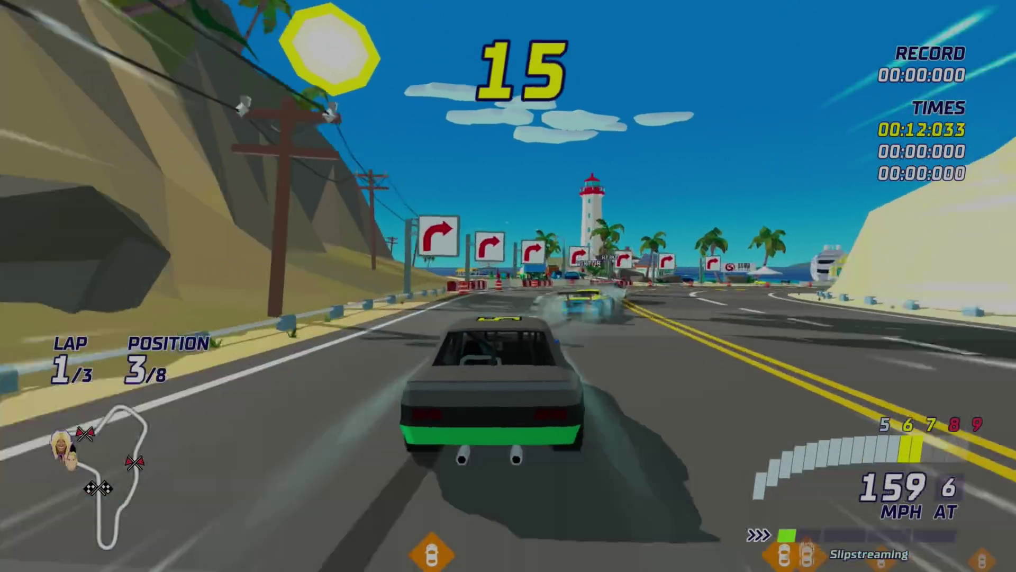
{"action": "key", "text": "Right"}
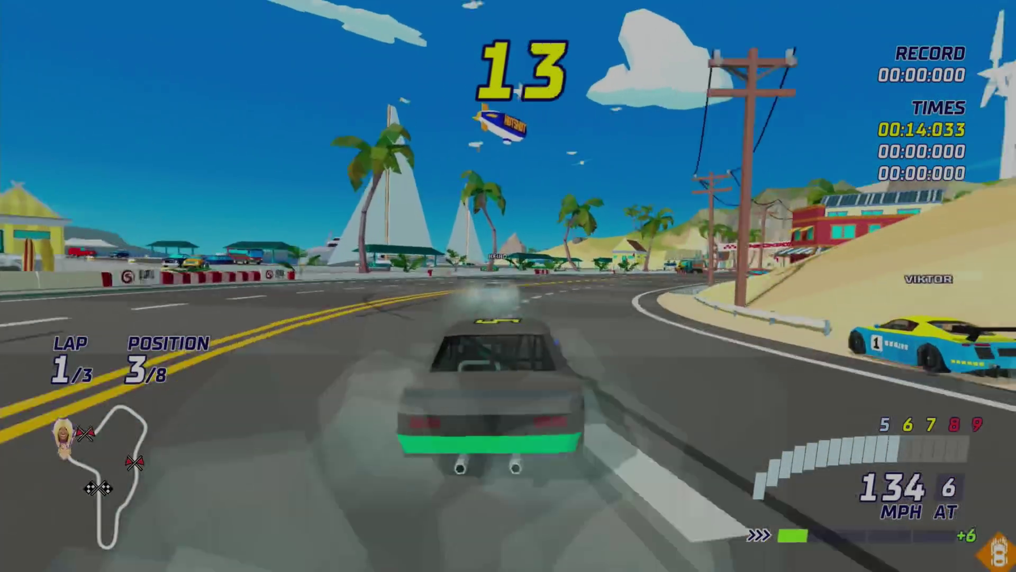
{"action": "key", "text": "Up"}
{"action": "key", "text": "Up"}
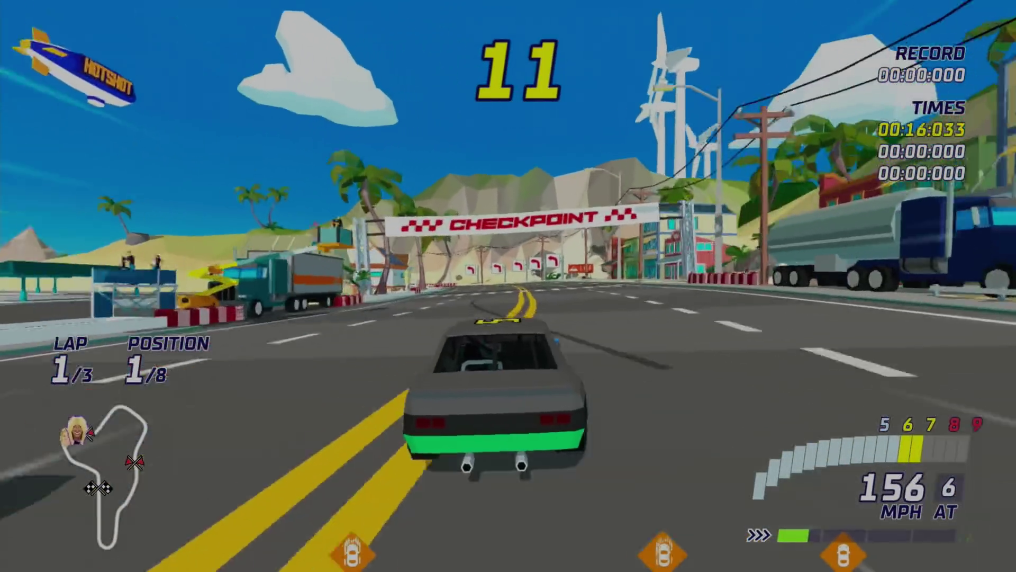
{"action": "key", "text": "Left"}
{"action": "key", "text": "Down"}
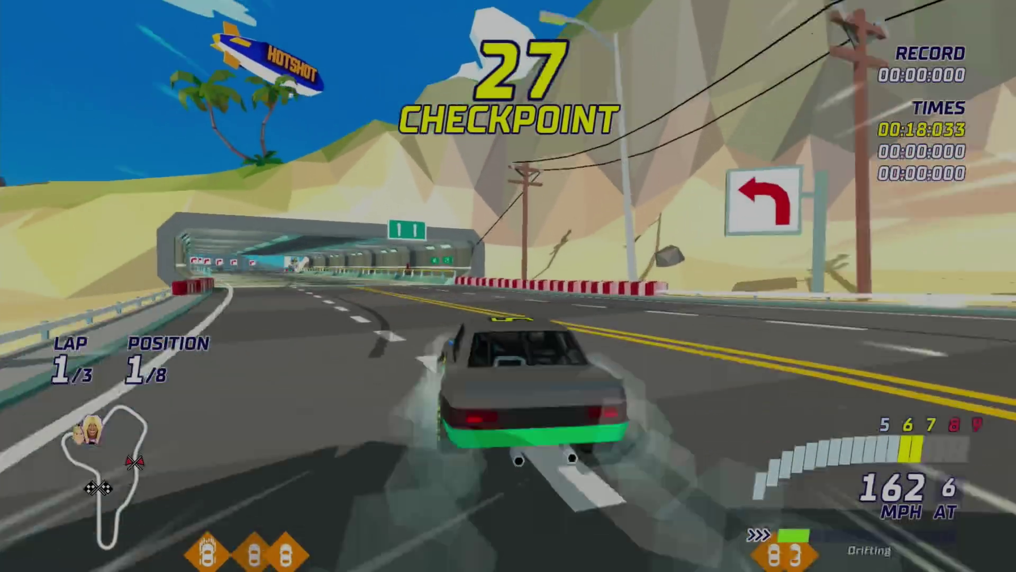
{"action": "key", "text": "Right"}
{"action": "key", "text": "Up"}
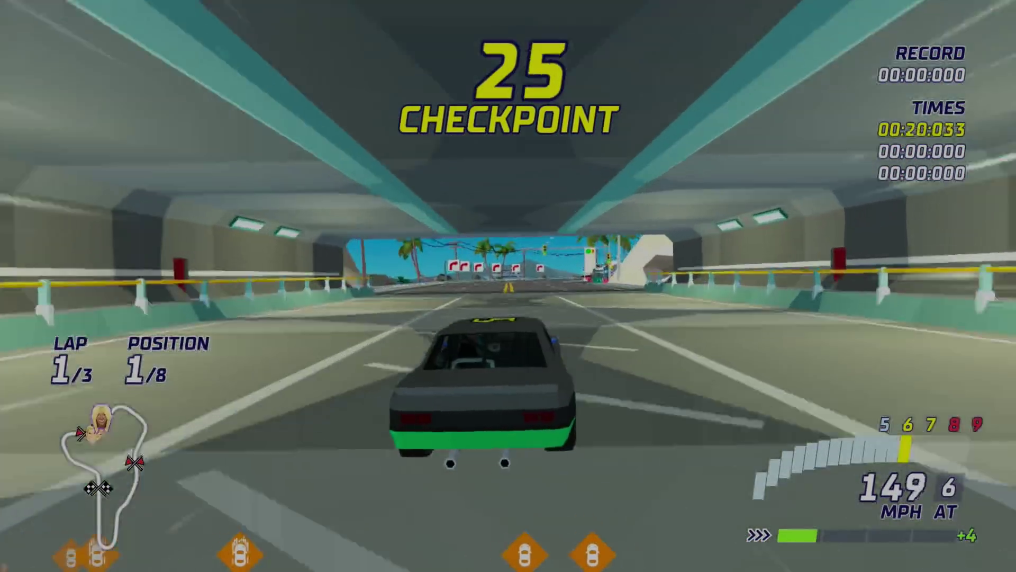
{"action": "key", "text": "Right"}
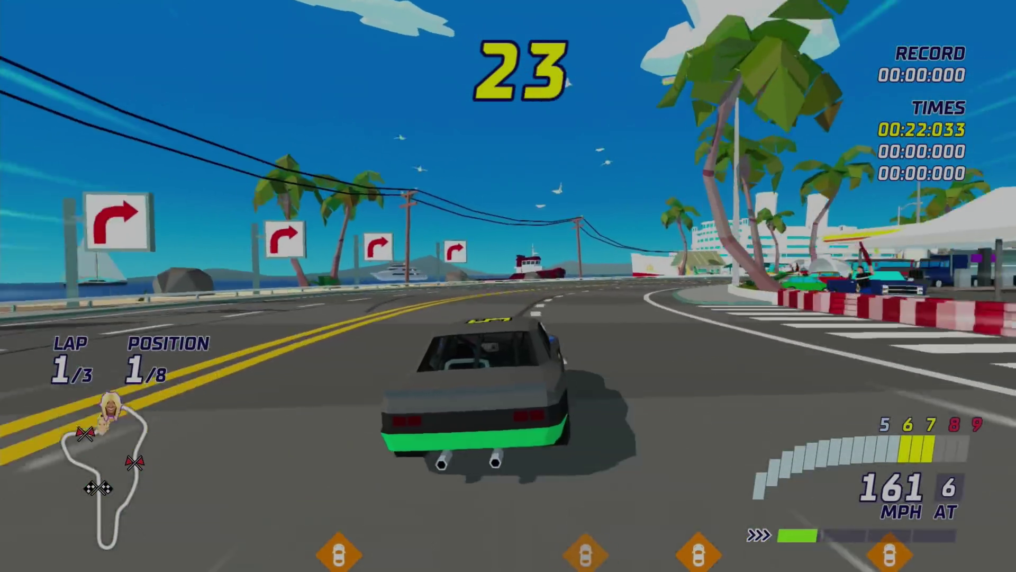
{"action": "key", "text": "Right"}
{"action": "key", "text": "Down"}
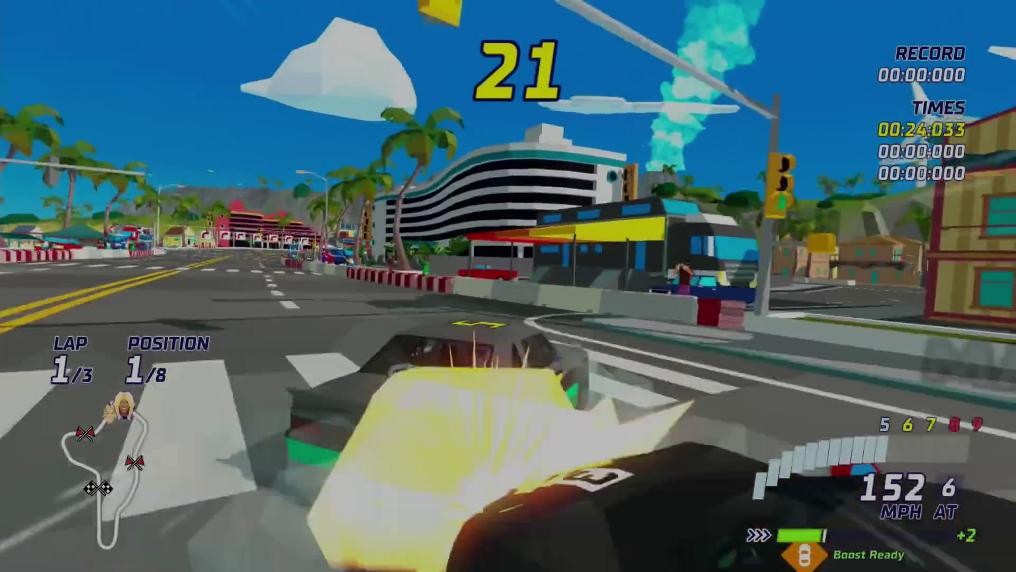
{"action": "key", "text": "Up"}
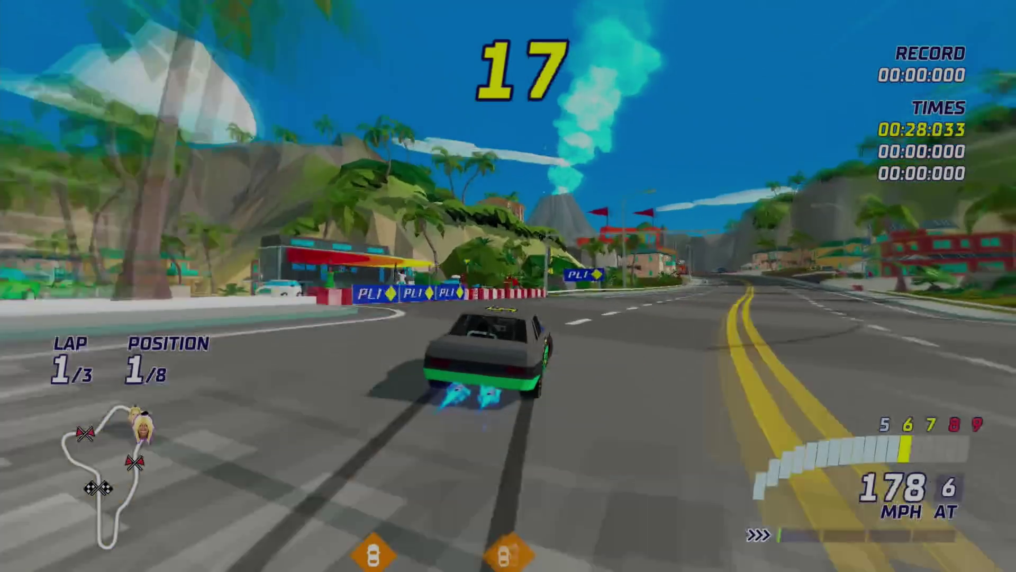
{"action": "key", "text": "Right"}
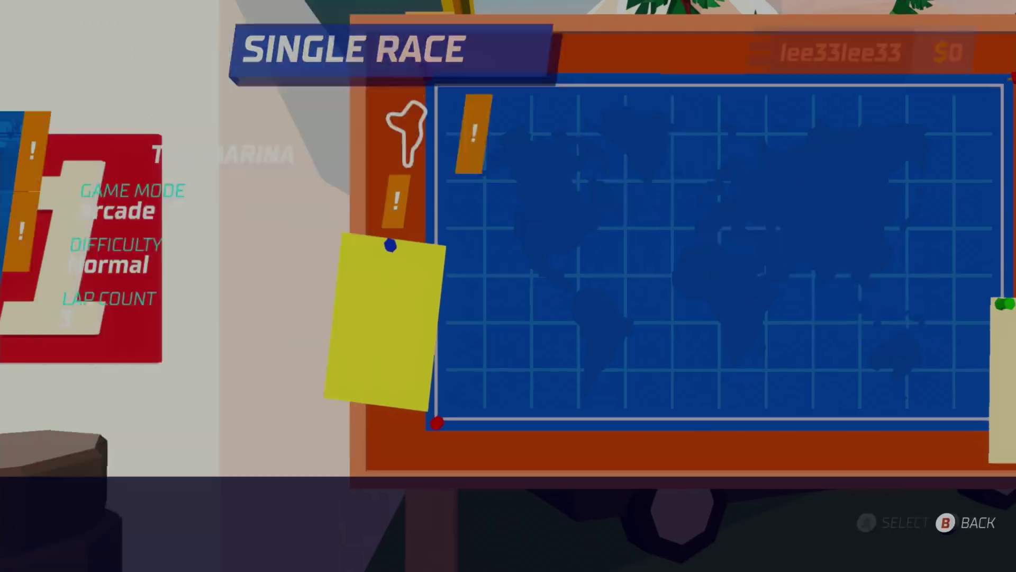
- Leave the Hotshot Racing single race and launch Duke Nukem 3D: 20th Anniversary World Tour from its game page
{"action": "key", "text": "Escape"}
{"action": "key", "text": "Escape"}
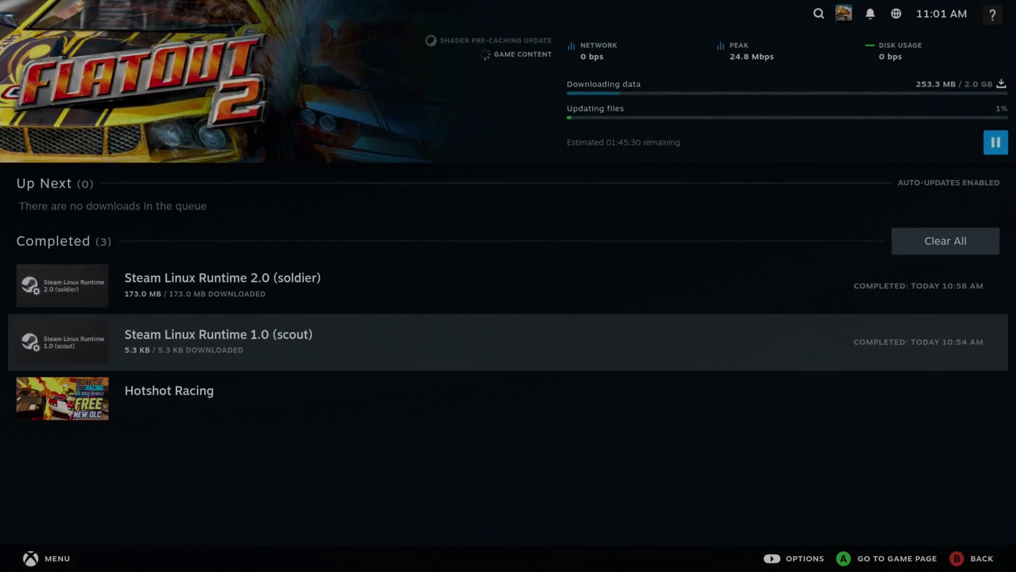
{"action": "key", "text": "ctrl+1"}
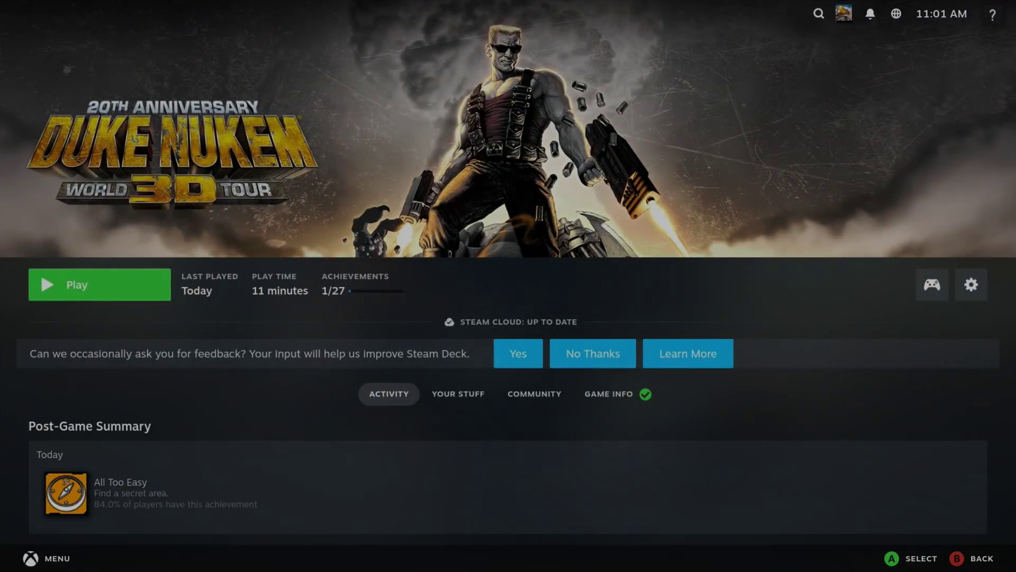
{"action": "key", "text": "Return"}
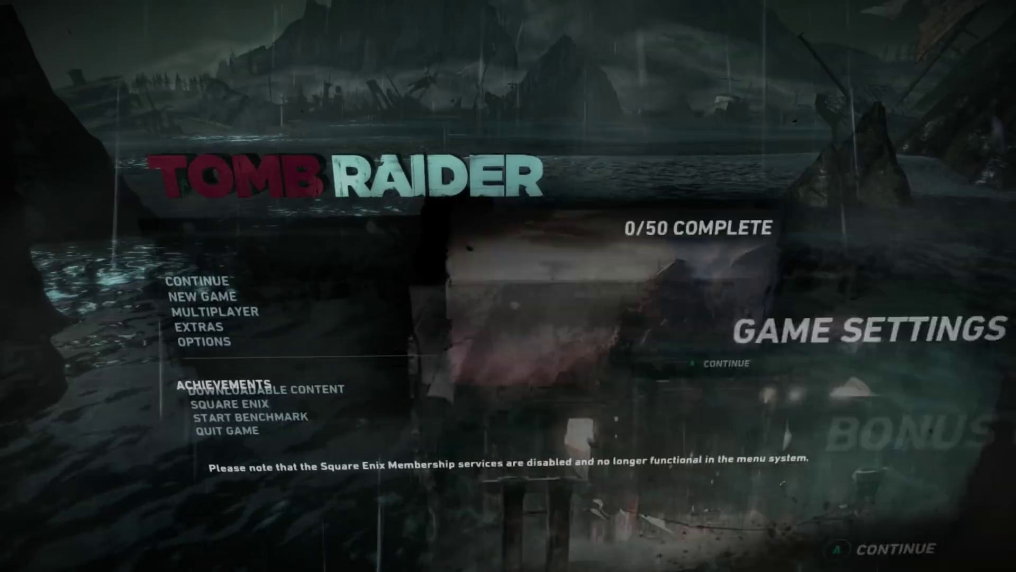
- Check the Controller settings for the Xbox 360 Controller, and return to the installed games in the Library
{"action": "key", "text": "Down"}
{"action": "key", "text": "Down"}
{"action": "key", "text": "Down"}
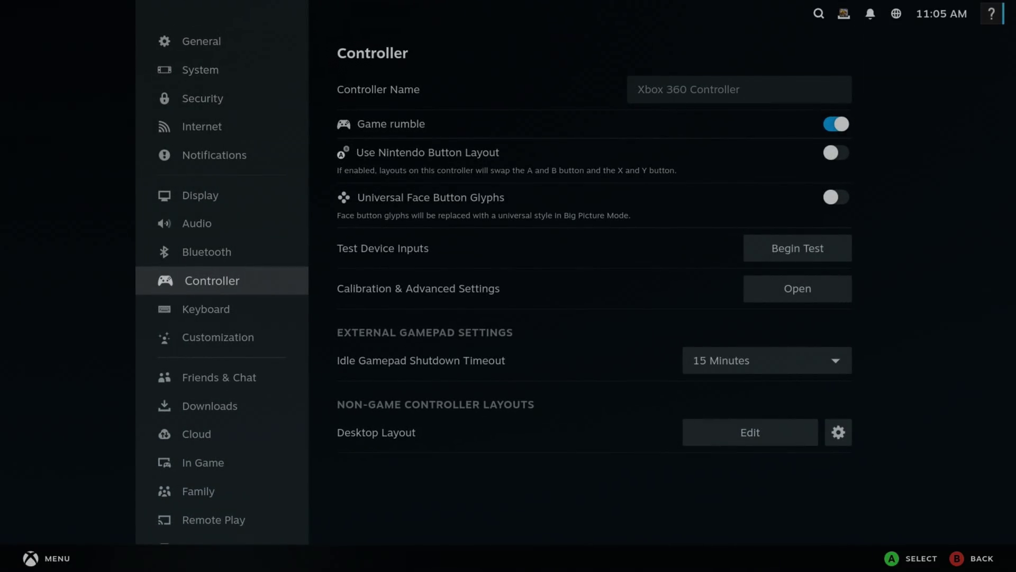
{"action": "key", "text": "Escape"}
{"action": "key", "text": "Escape"}
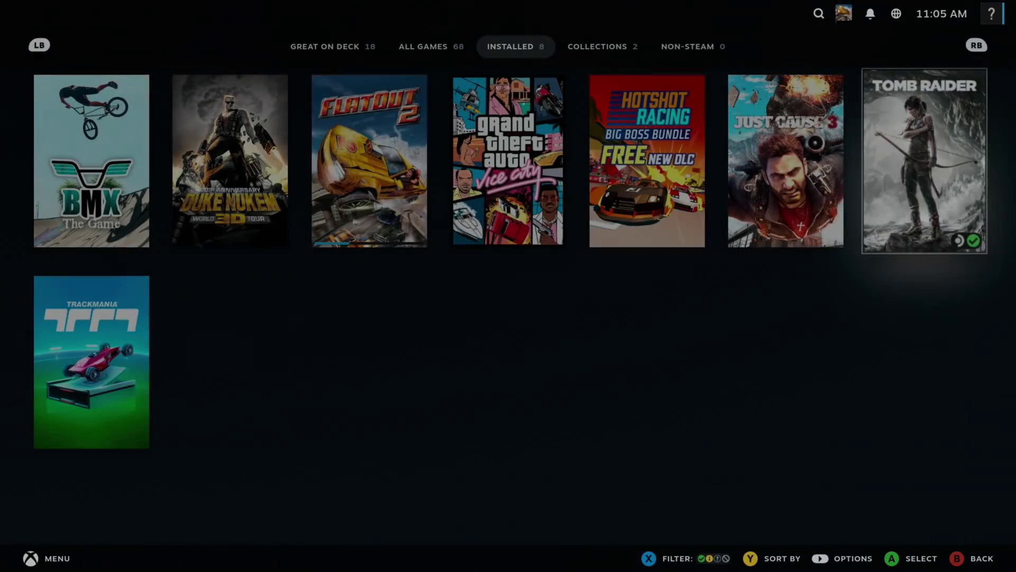
- Switch the Library to All Games and browse down and back up through the titles
{"action": "key", "text": "Page_Up"}
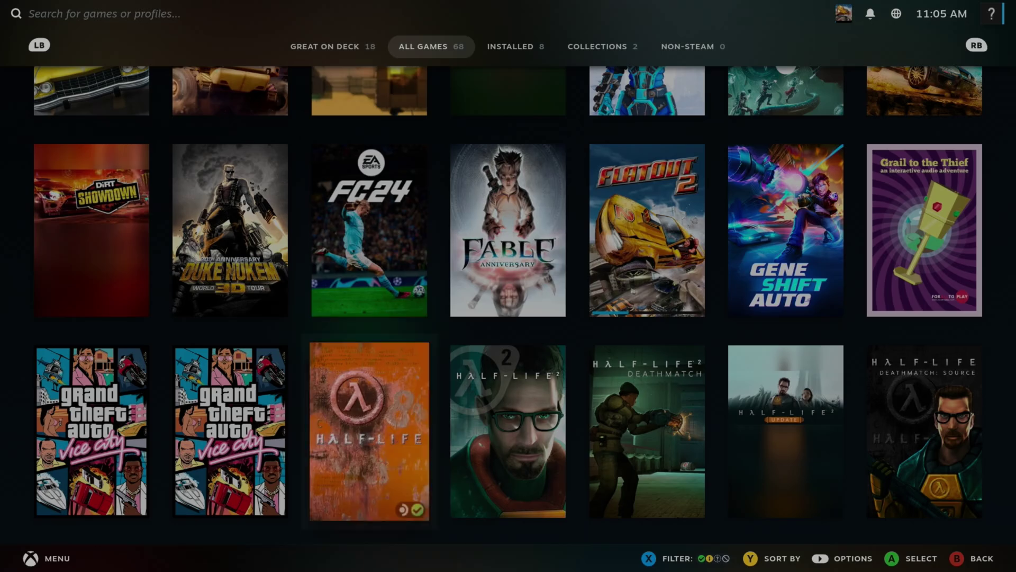
{"action": "key", "text": "Down"}
{"action": "key", "text": "Down"}
{"action": "key", "text": "Down"}
{"action": "key", "text": "Down"}
{"action": "key", "text": "Down"}
{"action": "key", "text": "Down"}
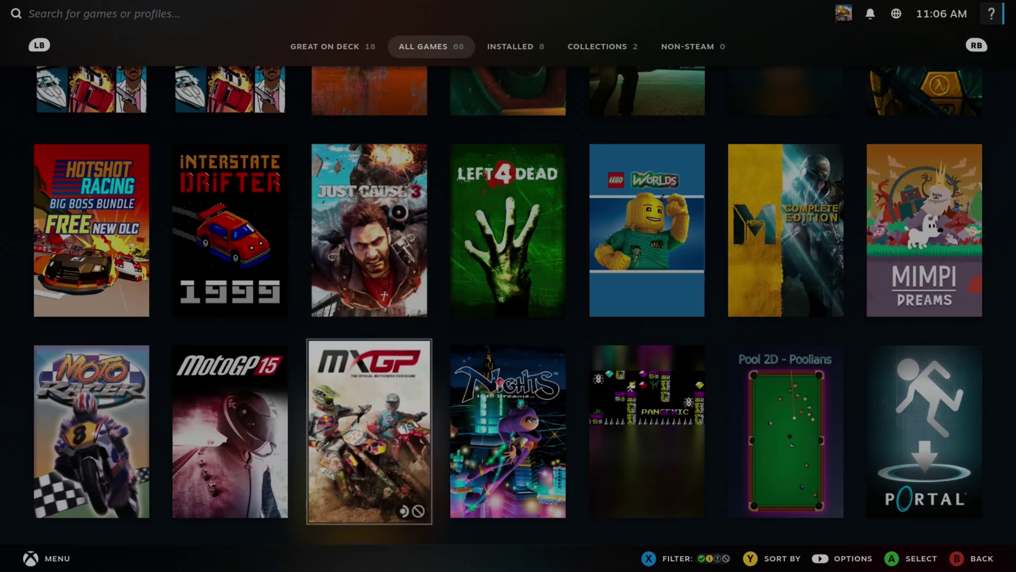
{"action": "key", "text": "Up"}
{"action": "key", "text": "Up"}
{"action": "key", "text": "Up"}
{"action": "key", "text": "Up"}
{"action": "key", "text": "Up"}
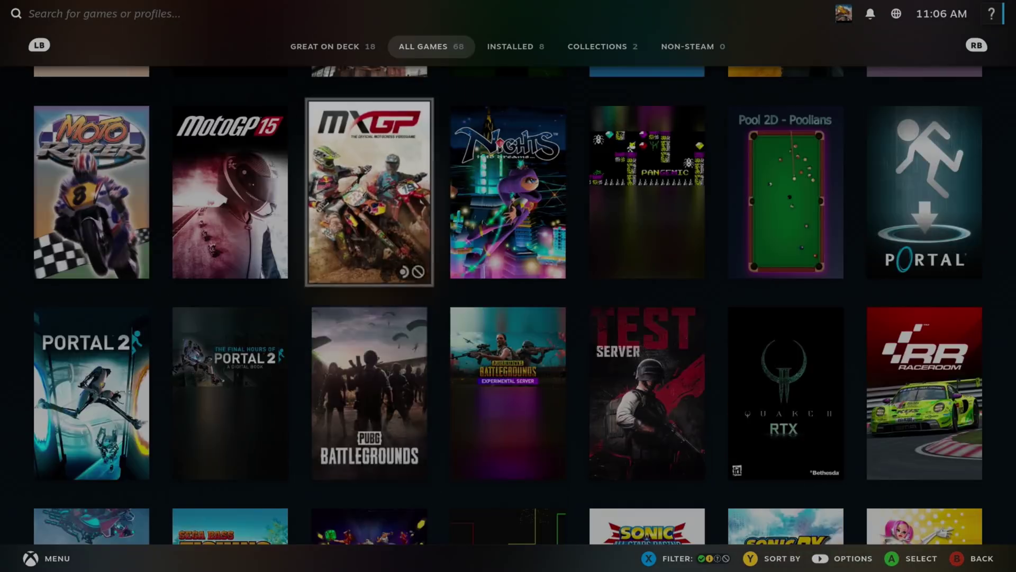
- Check the Steam Deck compatibility notice for installing EA SPORTS FC 24, cancel the installation and return to All Games
{"action": "key", "text": "Return"}
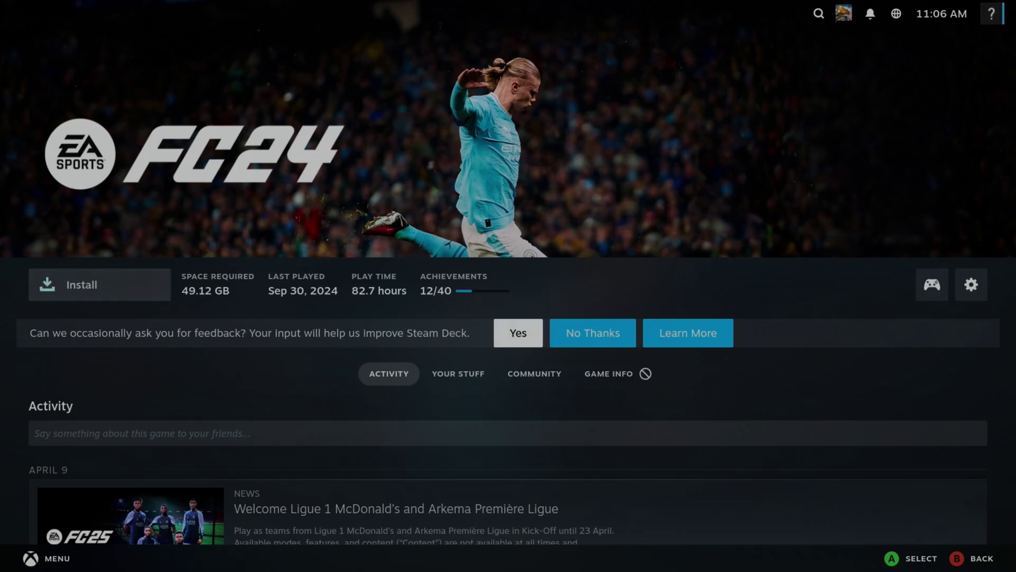
{"action": "key", "text": "Up"}
{"action": "key", "text": "Return"}
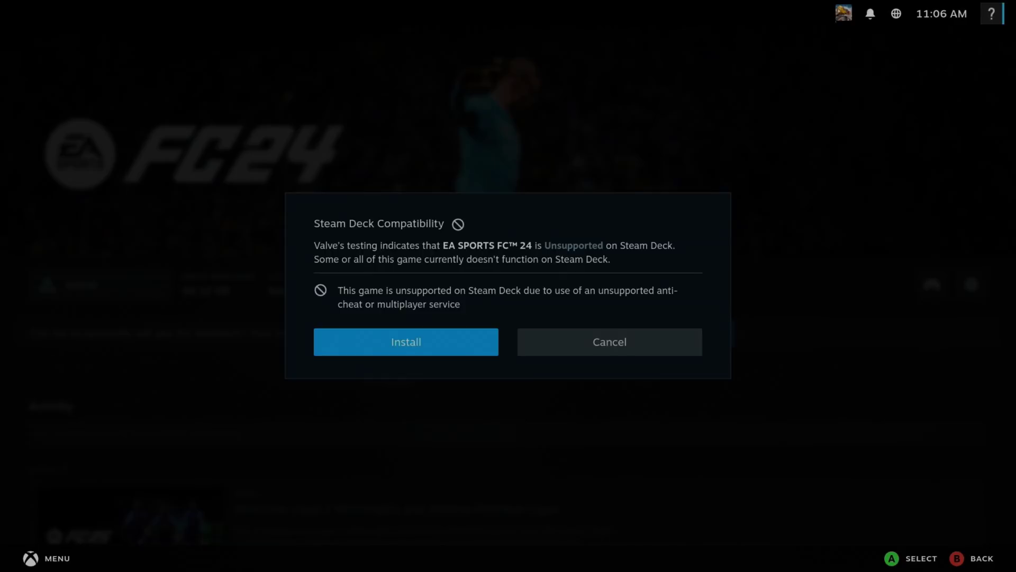
{"action": "key", "text": "Escape"}
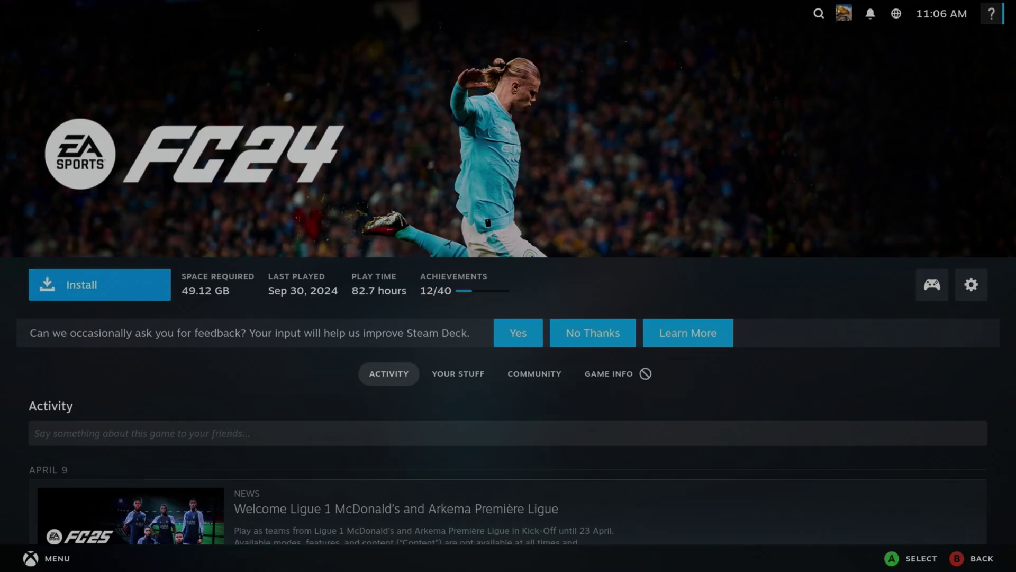
{"action": "key", "text": "Escape"}
- Find PUBG: BATTLEGROUNDS in All Games, check its Steam Deck compatibility notice for installing, and cancel back to the Library
{"action": "key", "text": "Down"}
{"action": "key", "text": "Down"}
{"action": "key", "text": "Down"}
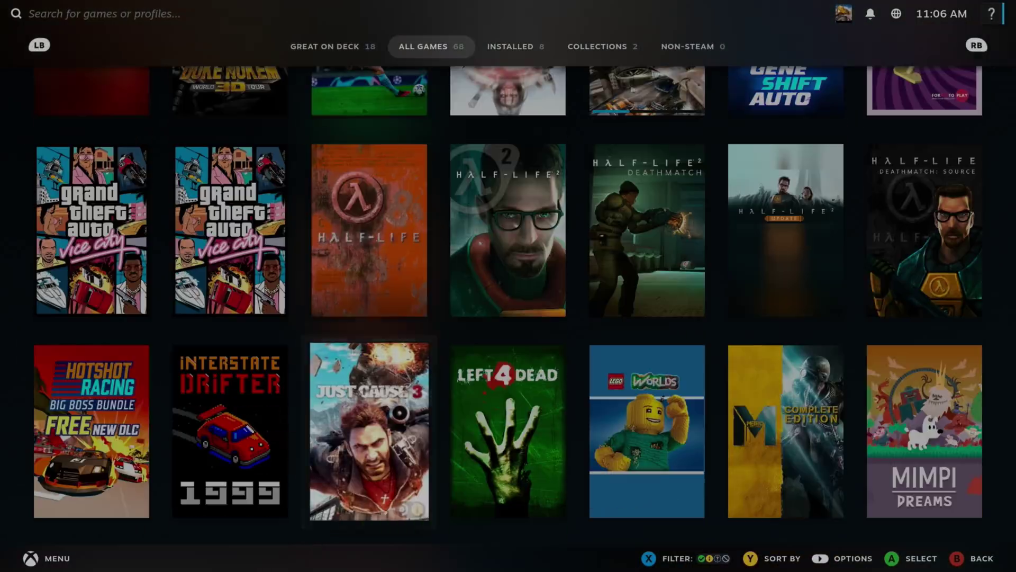
{"action": "key", "text": "Down"}
{"action": "key", "text": "Down"}
{"action": "key", "text": "Up"}
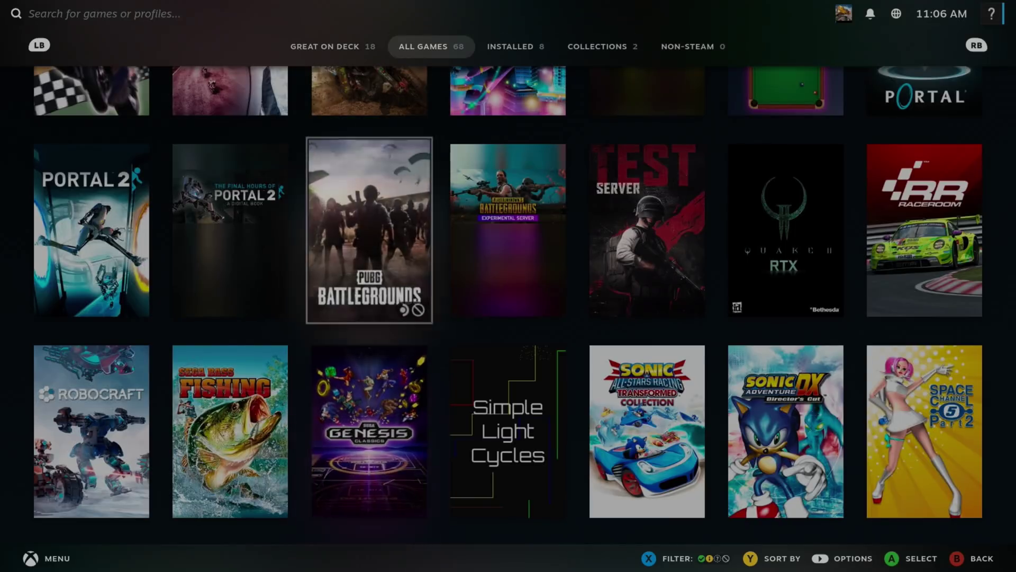
{"action": "key", "text": "Return"}
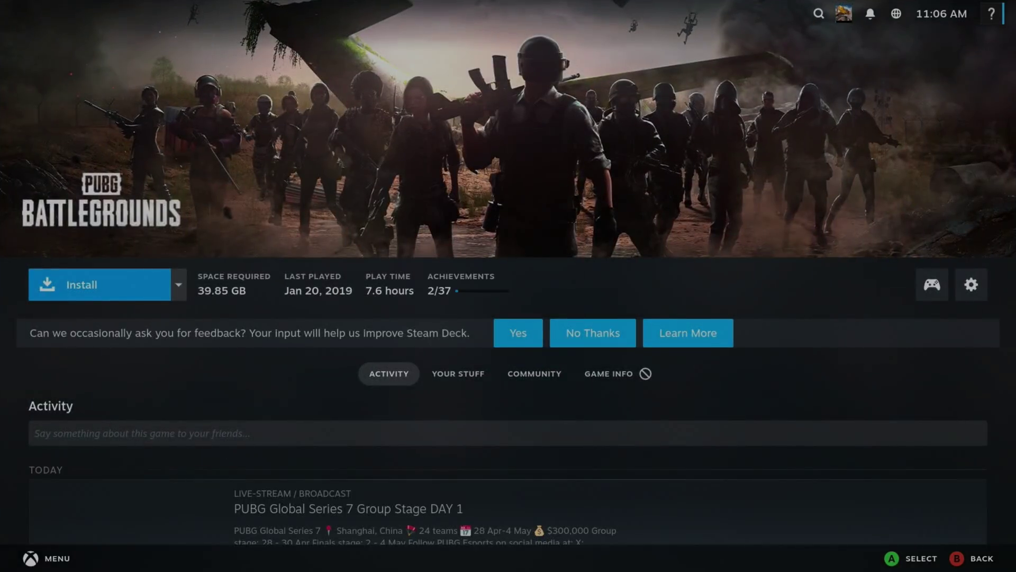
{"action": "key", "text": "Return"}
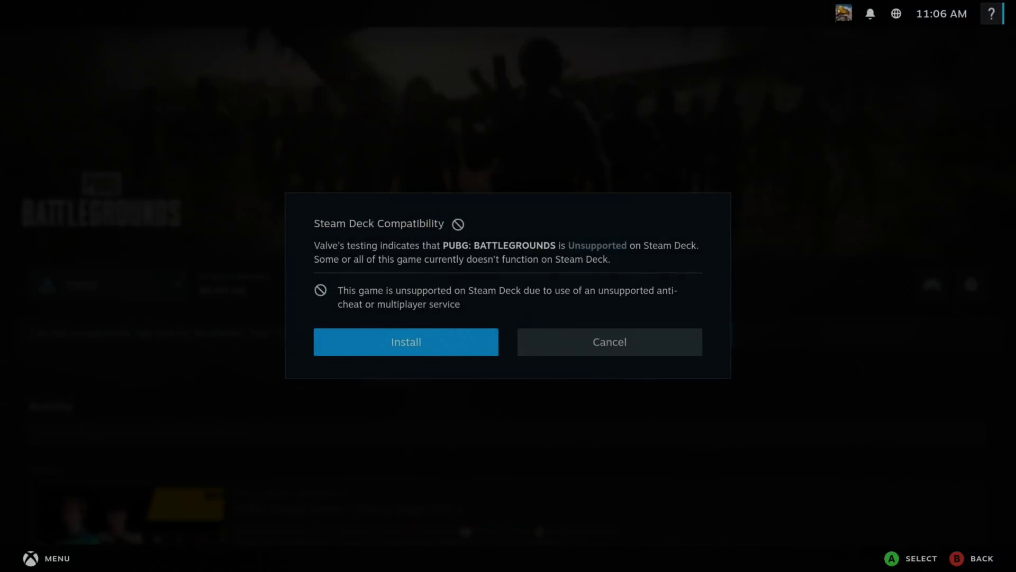
{"action": "key", "text": "Escape"}
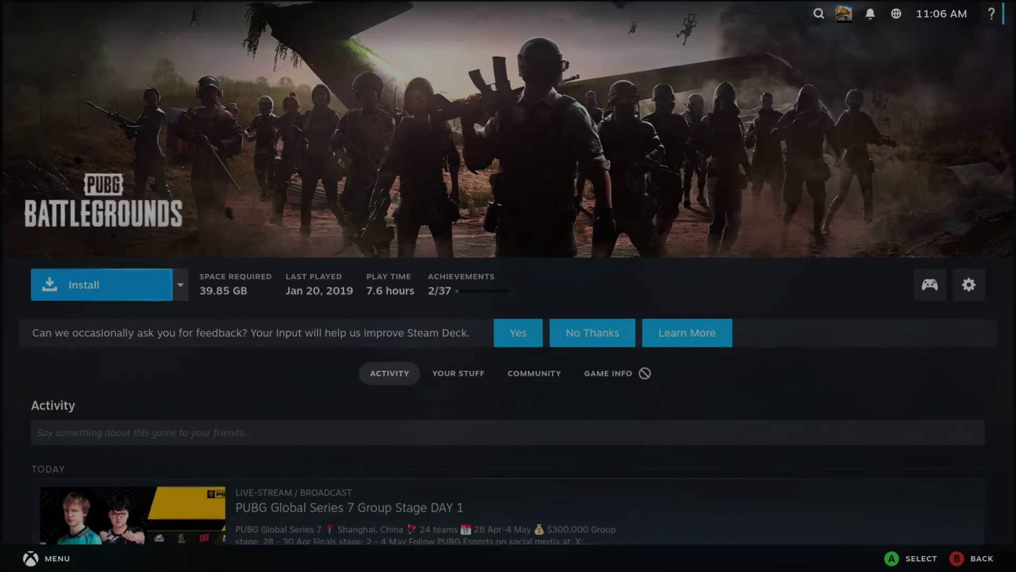
{"action": "key", "text": "Escape"}
- Look through the All Games titles down to the last row and back up to the first row
{"action": "key", "text": "Down"}
{"action": "key", "text": "Down"}
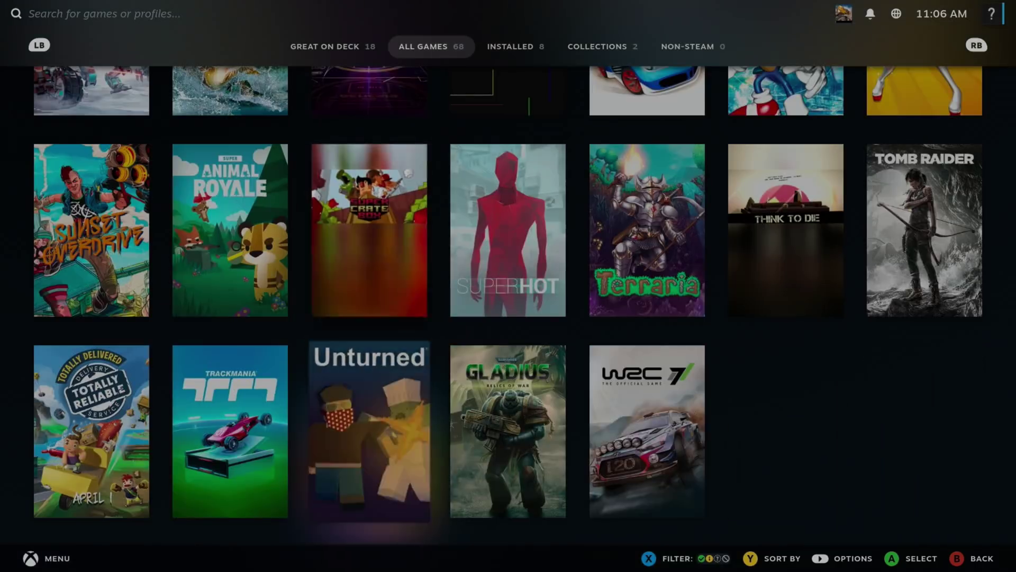
{"action": "key", "text": "Up"}
{"action": "key", "text": "Up"}
{"action": "key", "text": "Up"}
{"action": "key", "text": "Up"}
{"action": "key", "text": "Up"}
{"action": "key", "text": "Up"}
{"action": "key", "text": "Up"}
{"action": "key", "text": "Up"}
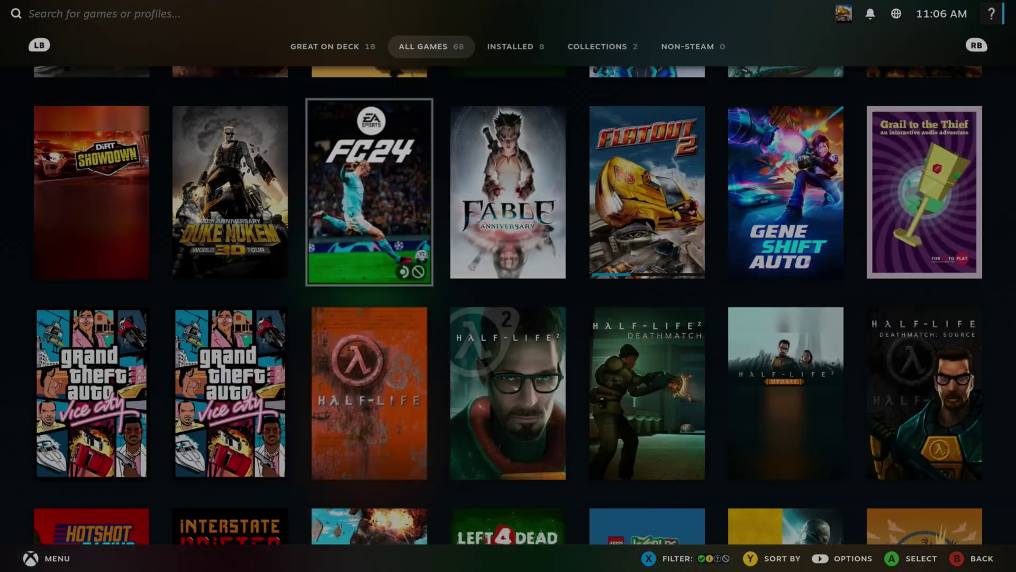
{"action": "key", "text": "Left"}
{"action": "key", "text": "Left"}
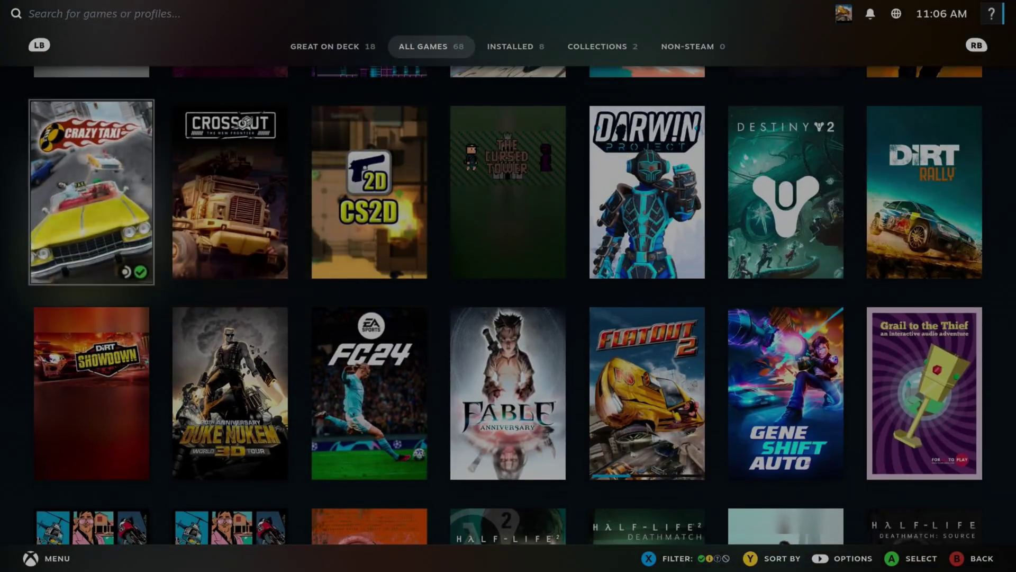
{"action": "key", "text": "Up"}
{"action": "key", "text": "Up"}
{"action": "key", "text": "Down"}
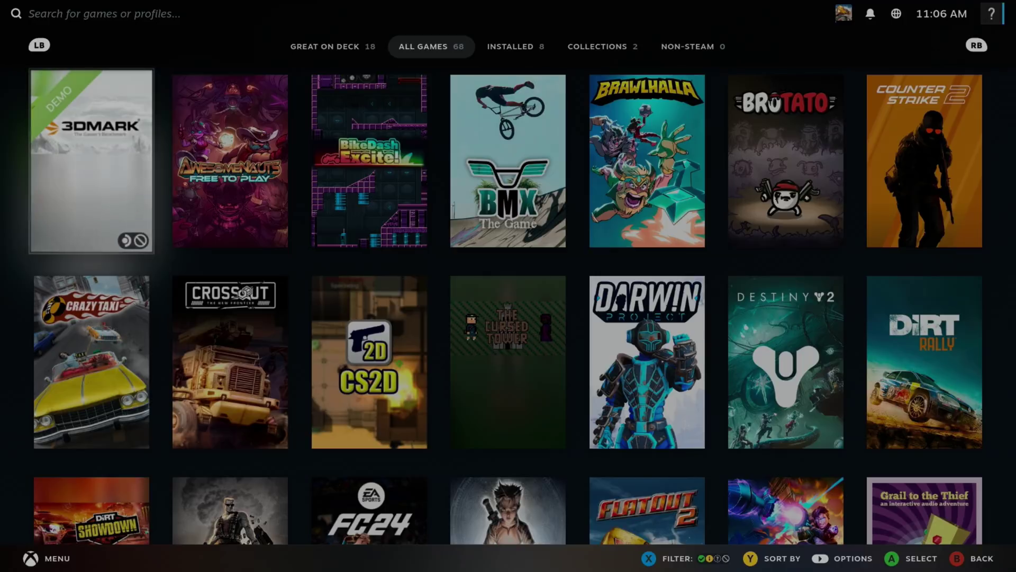
{"action": "key", "text": "Up"}
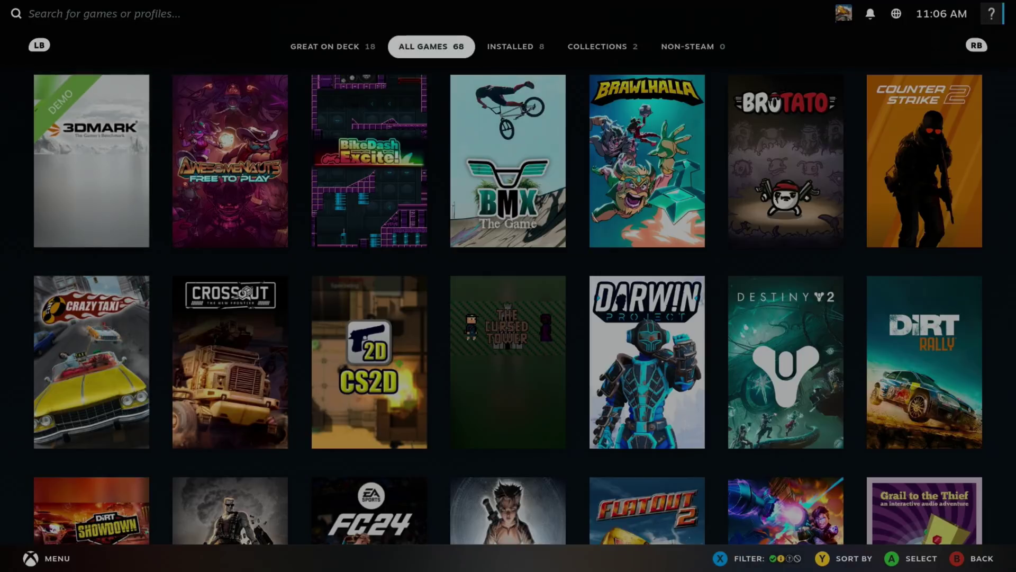
- Switch from Gaming Mode to the desktop through the Power options
{"action": "key", "text": "ctrl+1"}
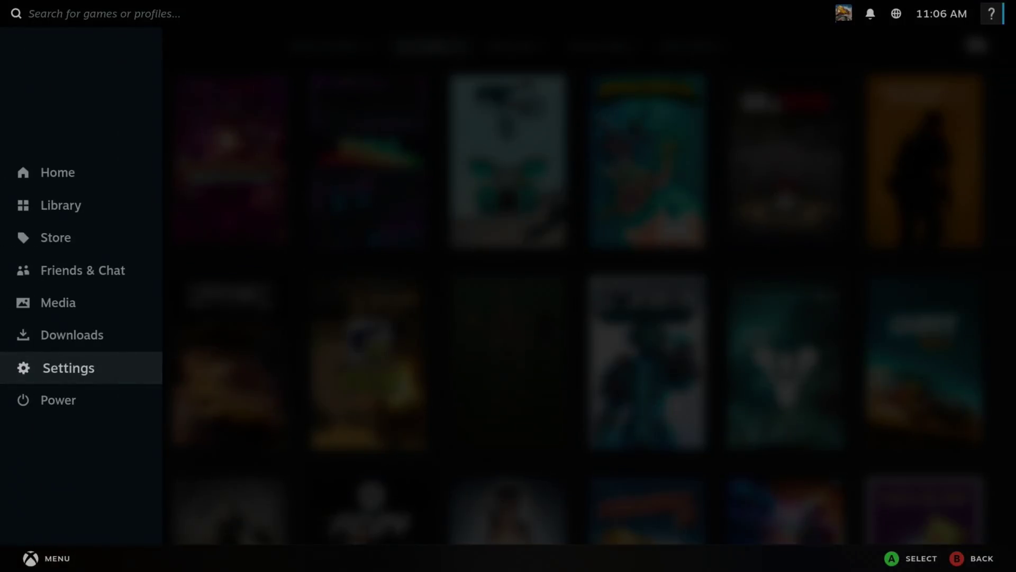
{"action": "key", "text": "Down"}
{"action": "key", "text": "Return"}
{"action": "key", "text": "Down"}
{"action": "key", "text": "Down"}
{"action": "key", "text": "Down"}
{"action": "key", "text": "Down"}
{"action": "key", "text": "Down"}
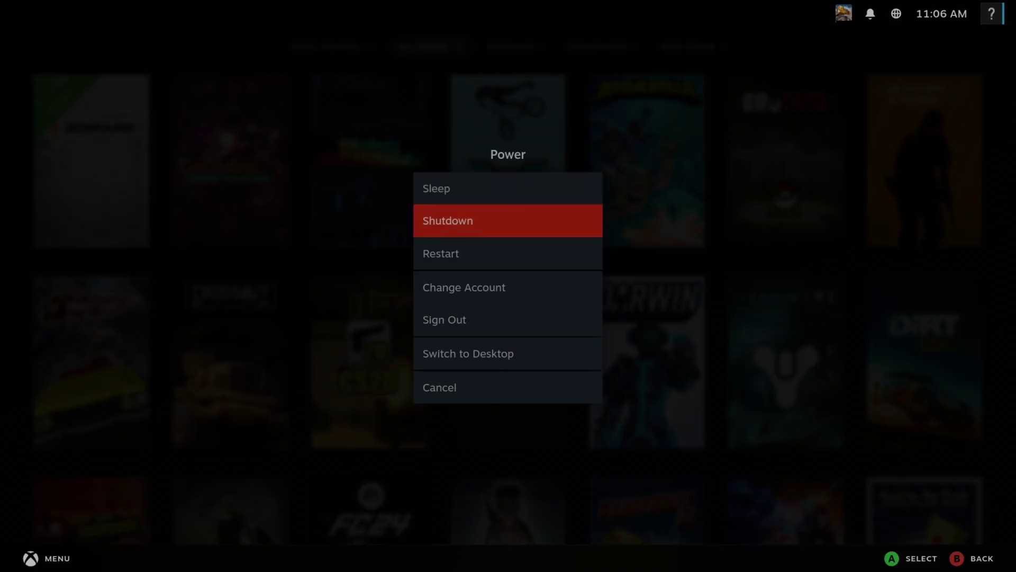
{"action": "key", "text": "Return"}
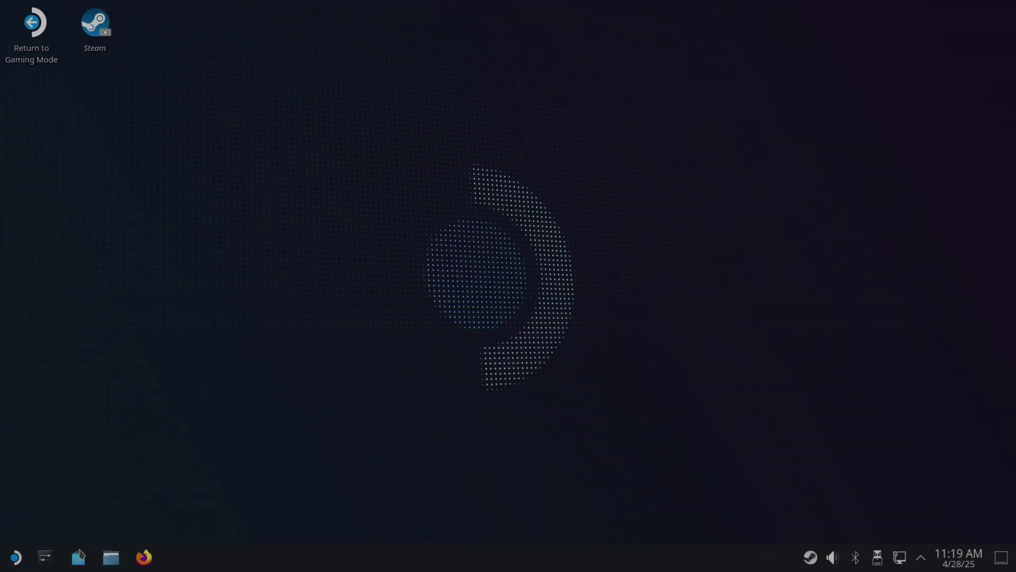
- Open Discover, search for lutris and install the Lutris game preservation platform
{"action": "left_click", "coordinate": [79, 559]}
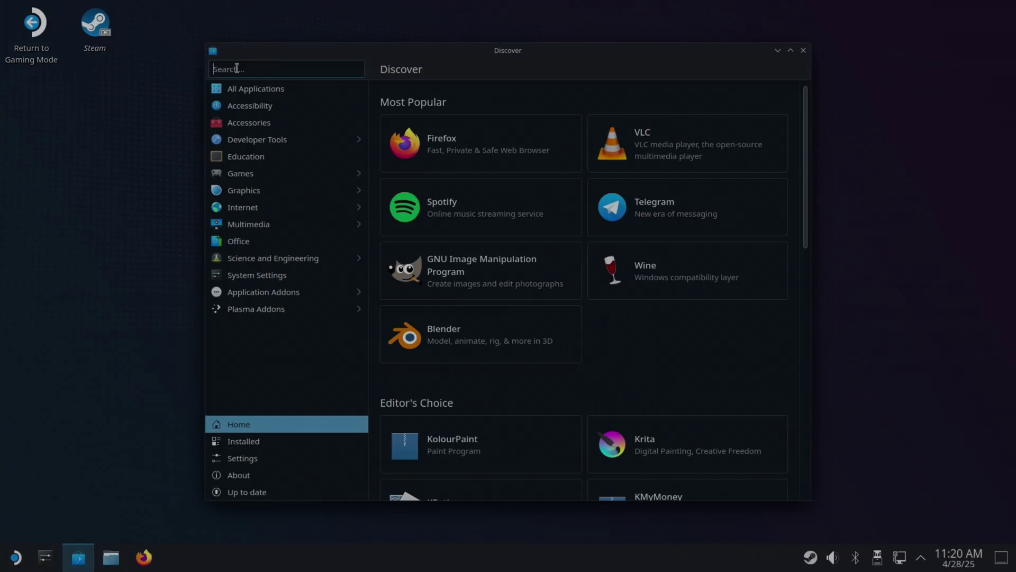
{"action": "type", "text": "lutris"}
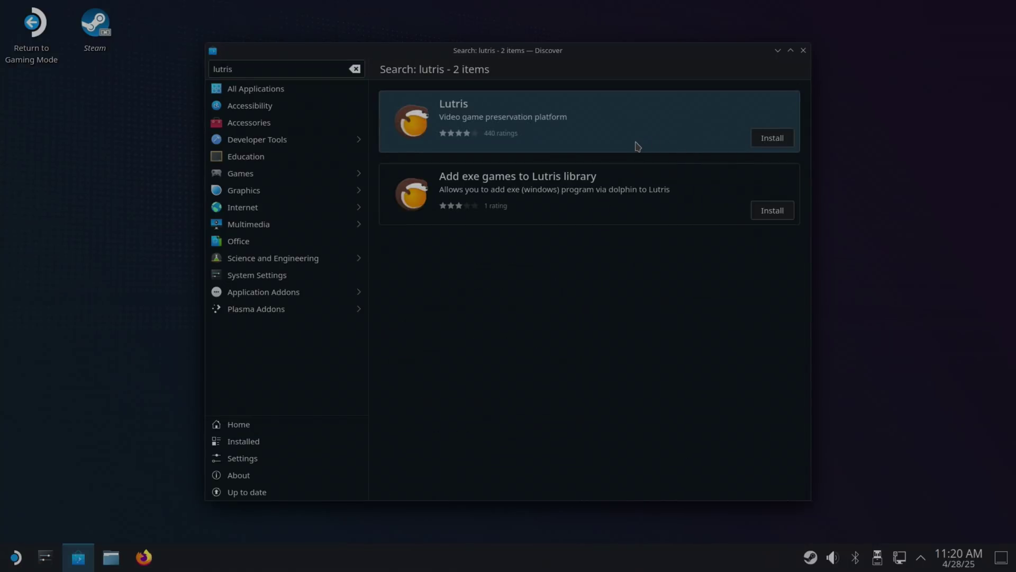
{"action": "left_click", "coordinate": [766, 137]}
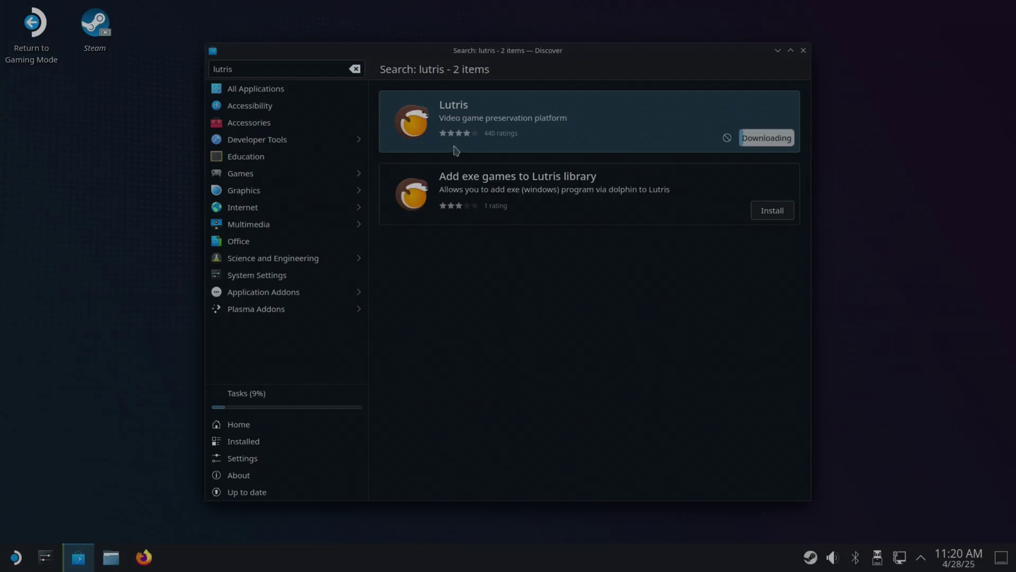
- Examine the applications offered in the Emulators category of Games, going through the list sorted by rating
{"action": "left_click", "coordinate": [244, 175]}
{"action": "left_click", "coordinate": [246, 175]}
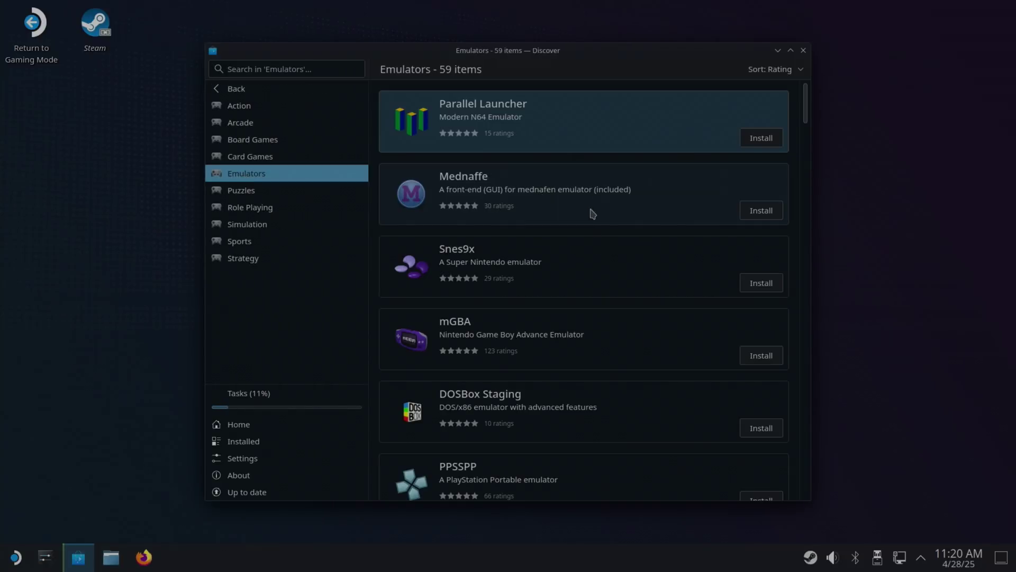
{"action": "scroll", "coordinate": [582, 272], "scroll_direction": "down", "scroll_amount": 2}
{"action": "scroll", "coordinate": [582, 272], "scroll_direction": "down", "scroll_amount": 5}
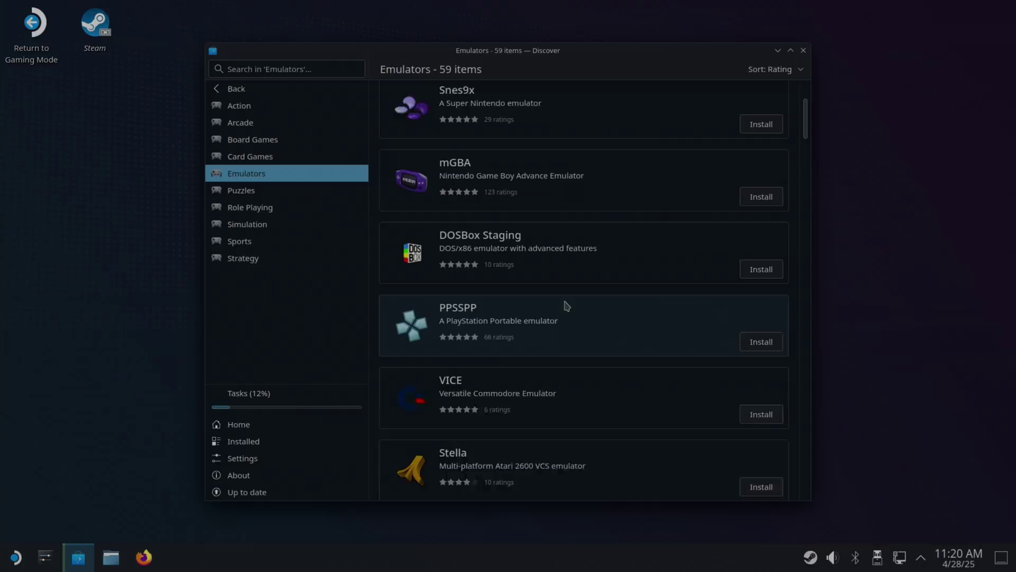
{"action": "scroll", "coordinate": [567, 306], "scroll_direction": "down", "scroll_amount": 8}
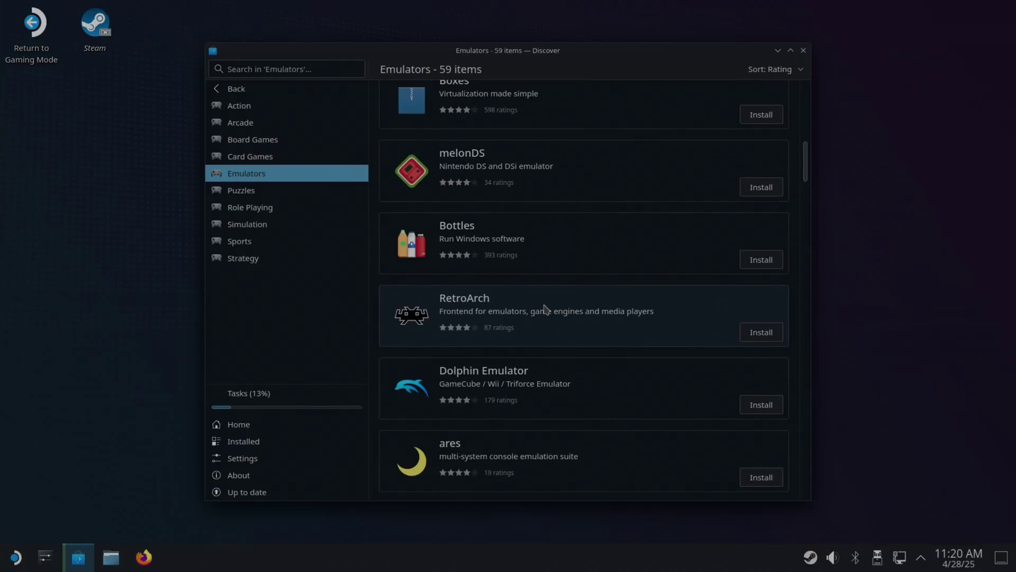
{"action": "scroll", "coordinate": [512, 379], "scroll_direction": "down", "scroll_amount": 4}
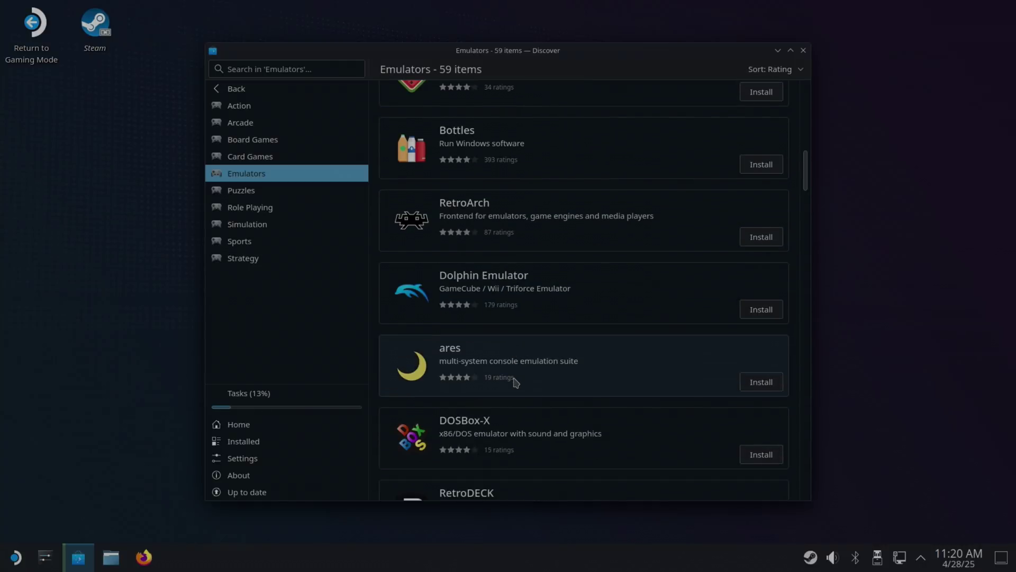
{"action": "scroll", "coordinate": [519, 382], "scroll_direction": "down", "scroll_amount": 6}
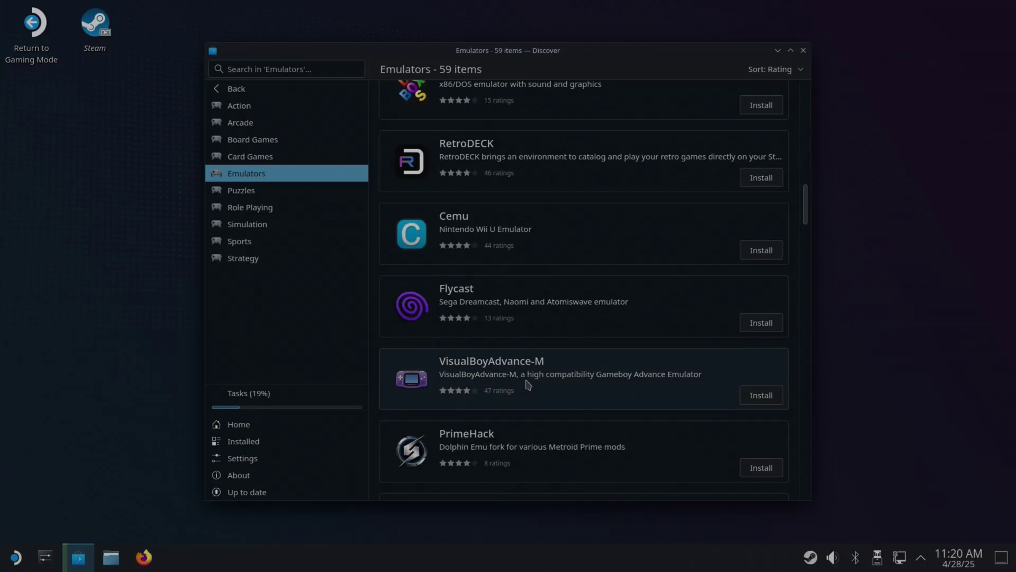
{"action": "scroll", "coordinate": [527, 385], "scroll_direction": "down", "scroll_amount": 4}
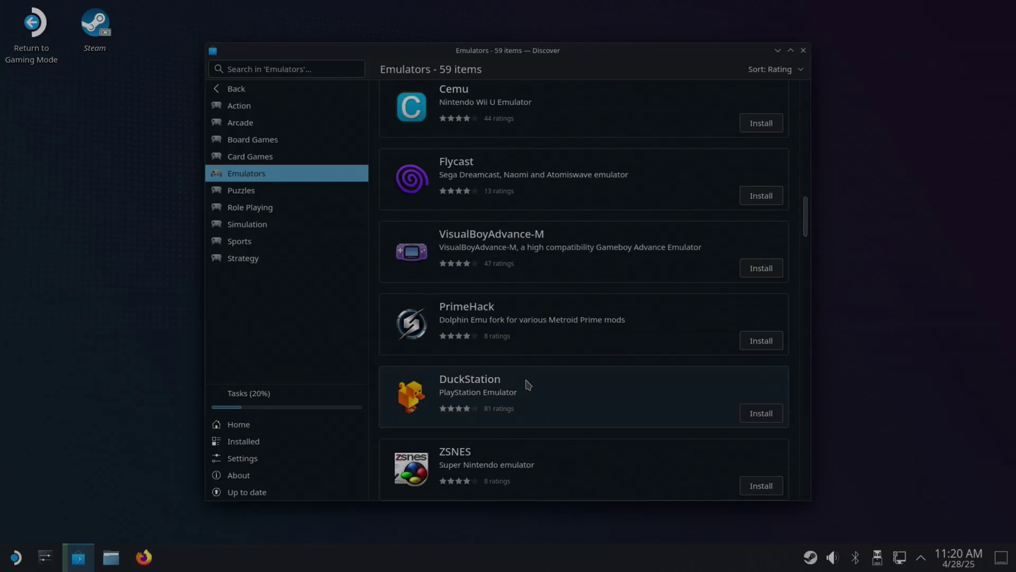
{"action": "scroll", "coordinate": [528, 385], "scroll_direction": "down", "scroll_amount": 12}
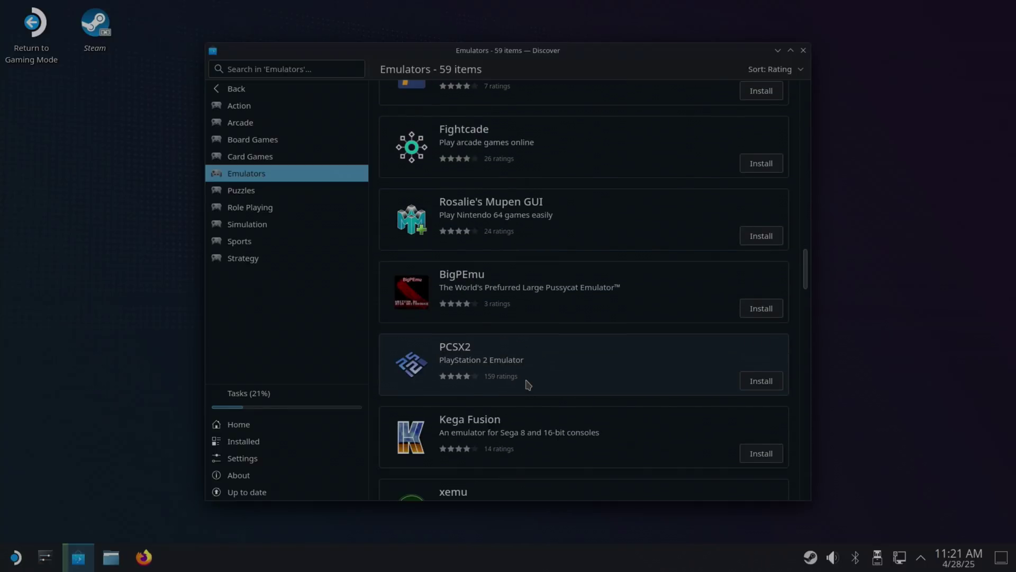
{"action": "scroll", "coordinate": [528, 384], "scroll_direction": "down", "scroll_amount": 1}
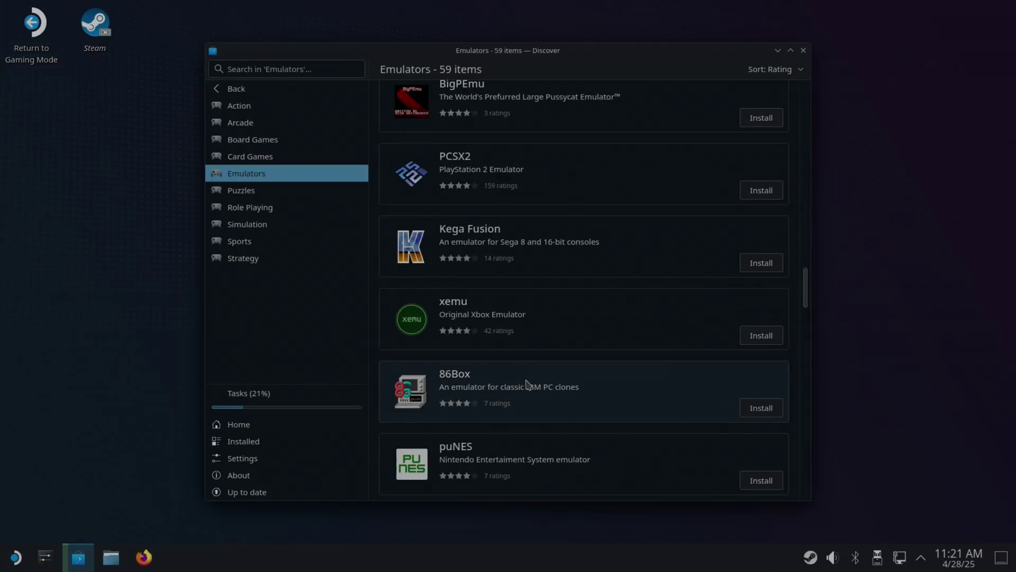
{"action": "scroll", "coordinate": [527, 384], "scroll_direction": "down", "scroll_amount": 3}
{"action": "scroll", "coordinate": [528, 384], "scroll_direction": "down", "scroll_amount": 12}
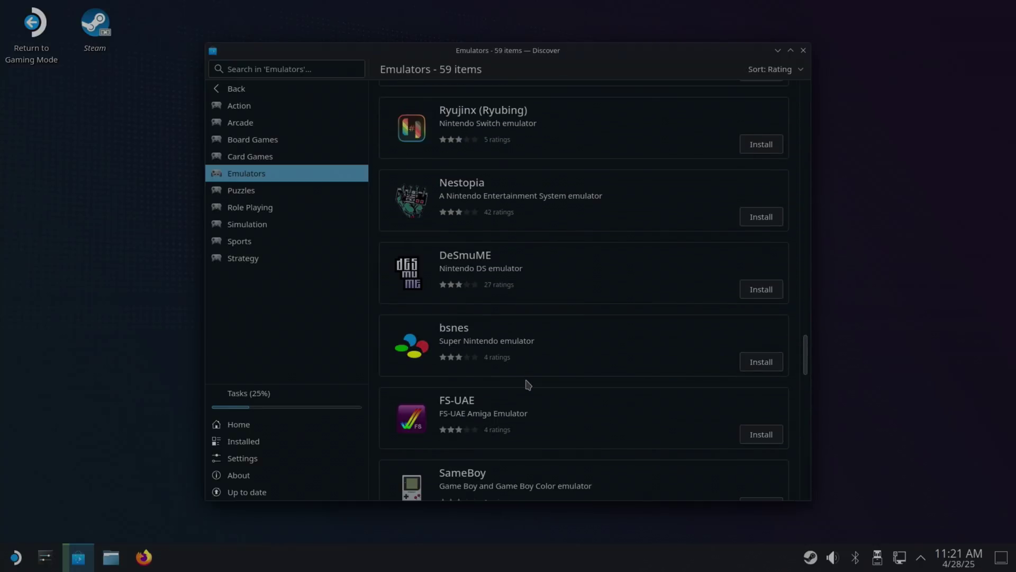
{"action": "scroll", "coordinate": [527, 384], "scroll_direction": "down", "scroll_amount": 16}
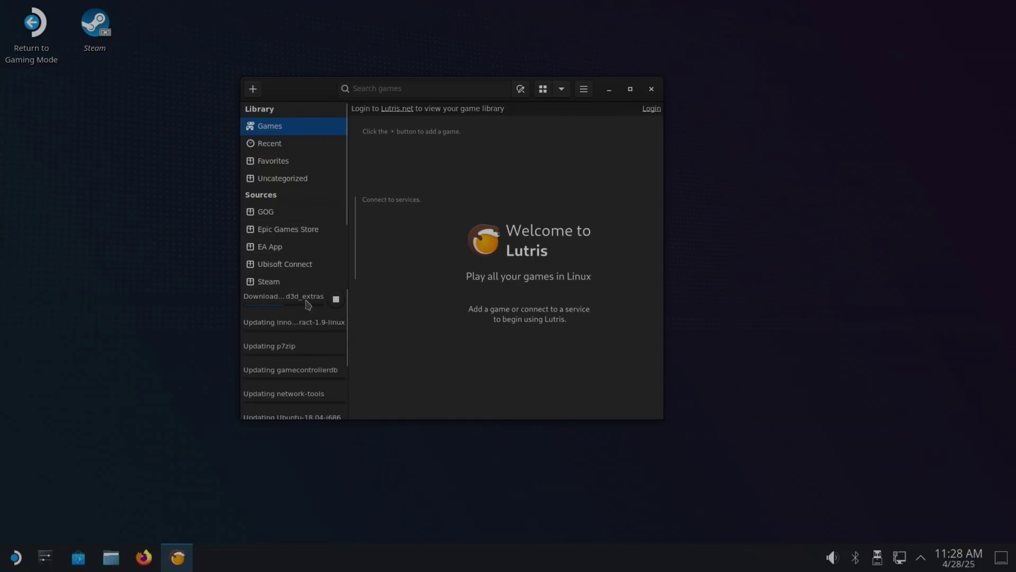
- Minimize the Lutris window to show the desktop
{"action": "left_click", "coordinate": [610, 91]}
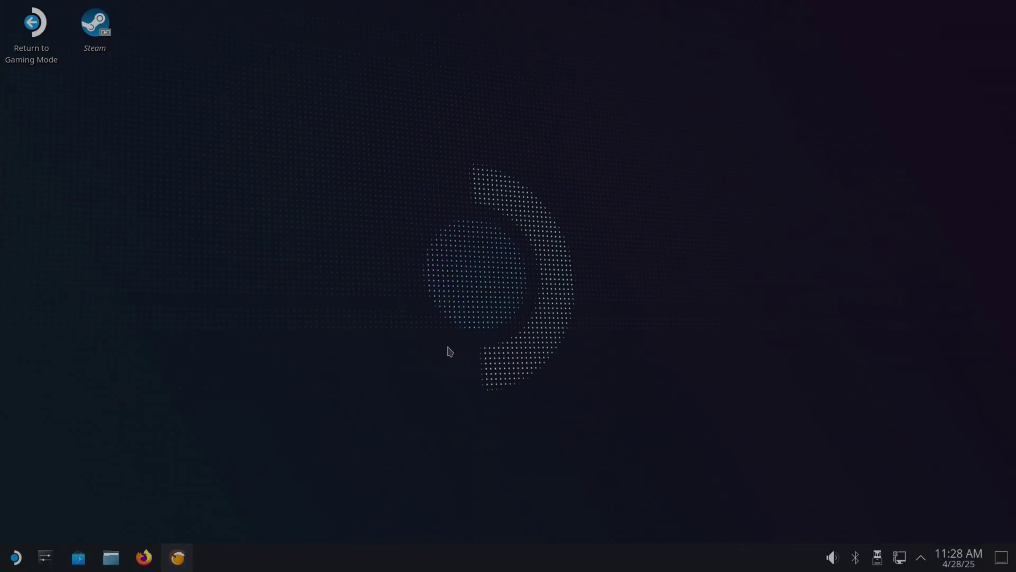